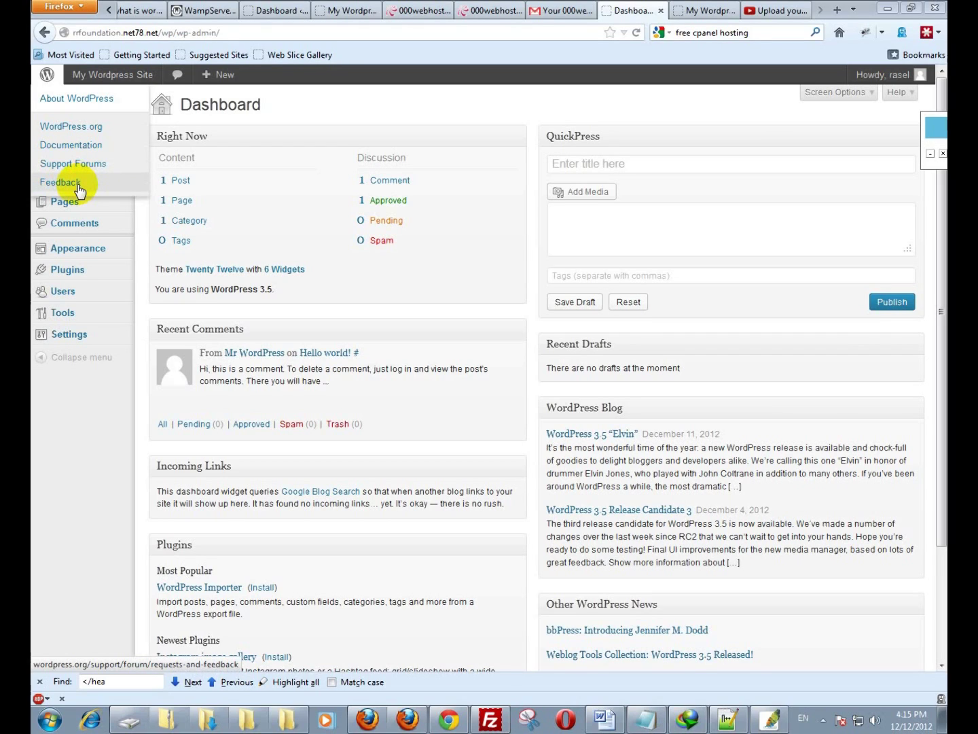
# Examine the WordPress admin bar options and the dashboard widgets, including QuickPress, WordPress Blog and Other WordPress News
pyautogui.moveTo(91, 82)
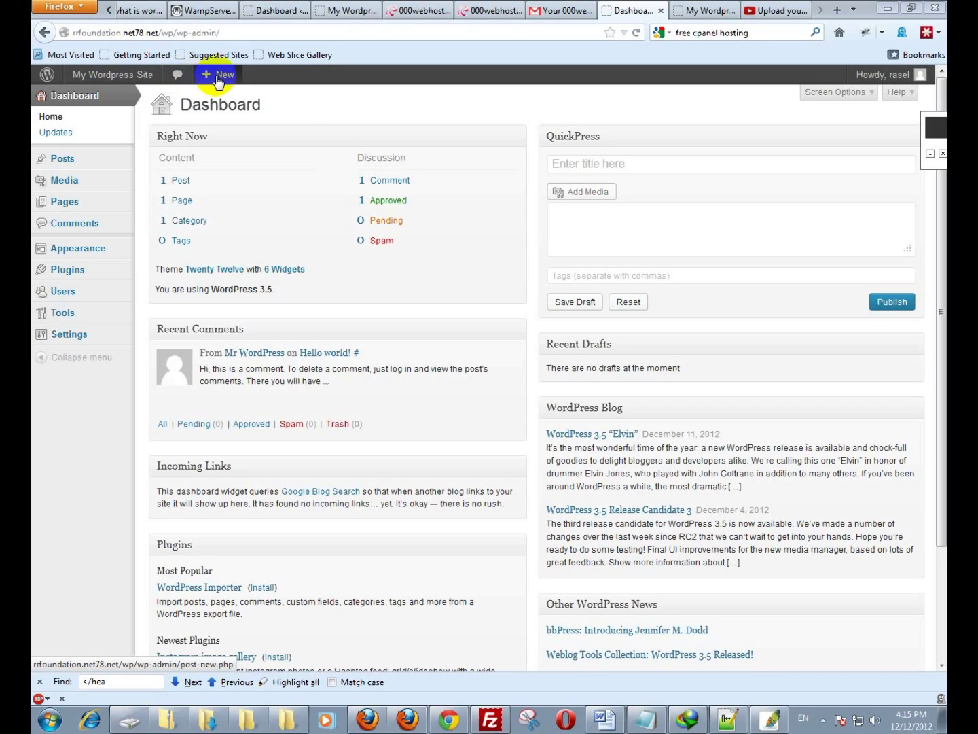
pyautogui.moveTo(220, 73)
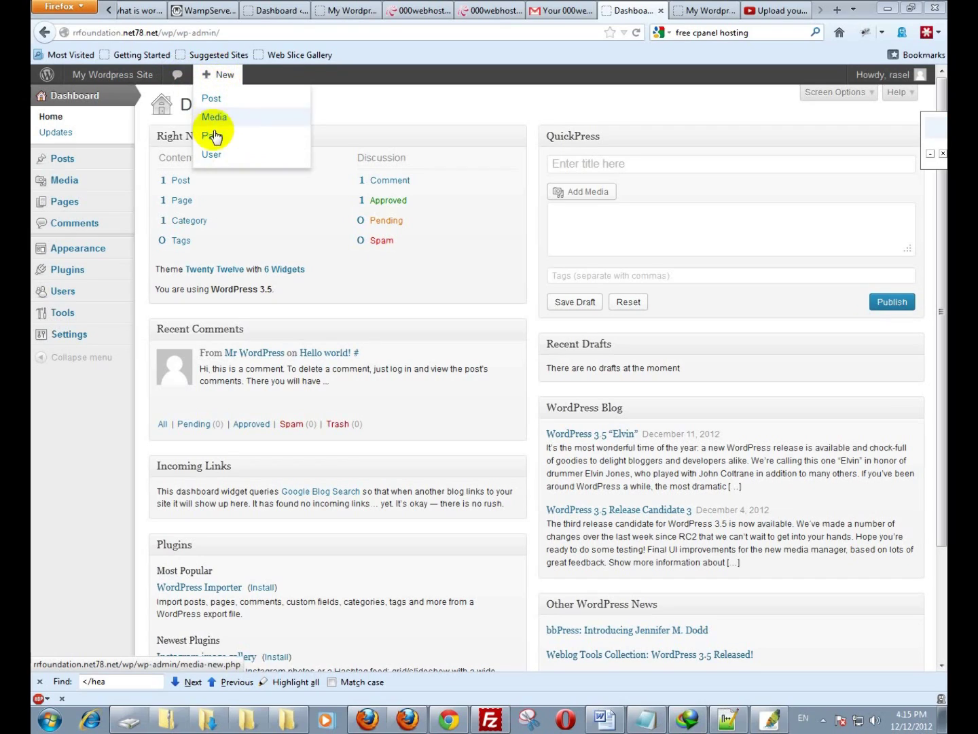
pyautogui.moveTo(886, 81)
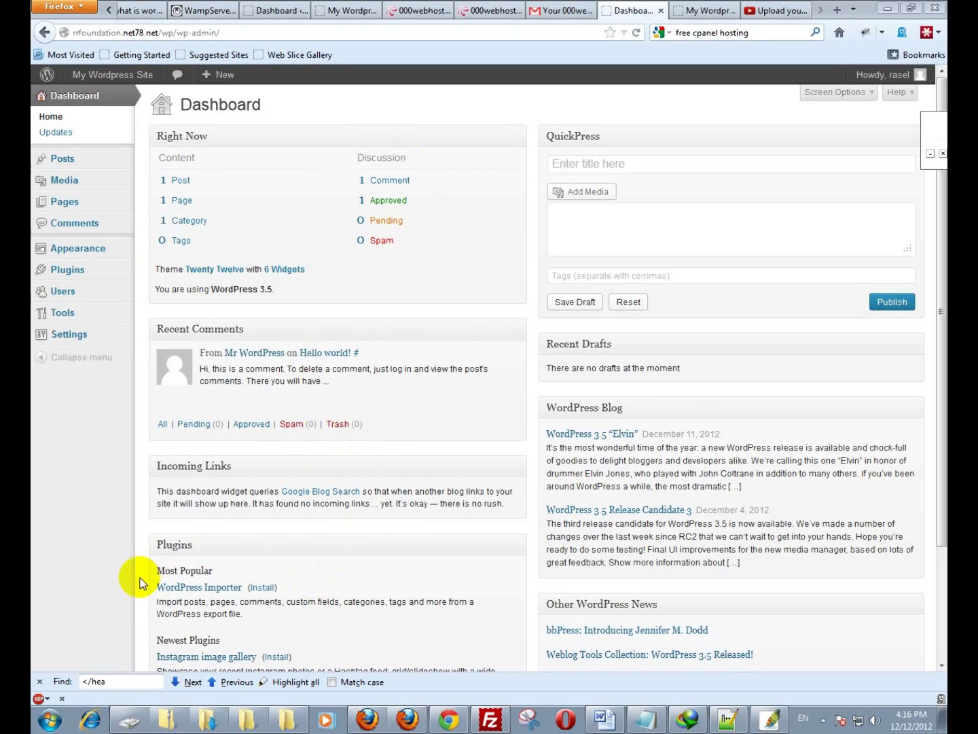
pyautogui.scroll(-5, 380, 516)
pyautogui.scroll(5, 553, 498)
pyautogui.scroll(1, 554, 497)
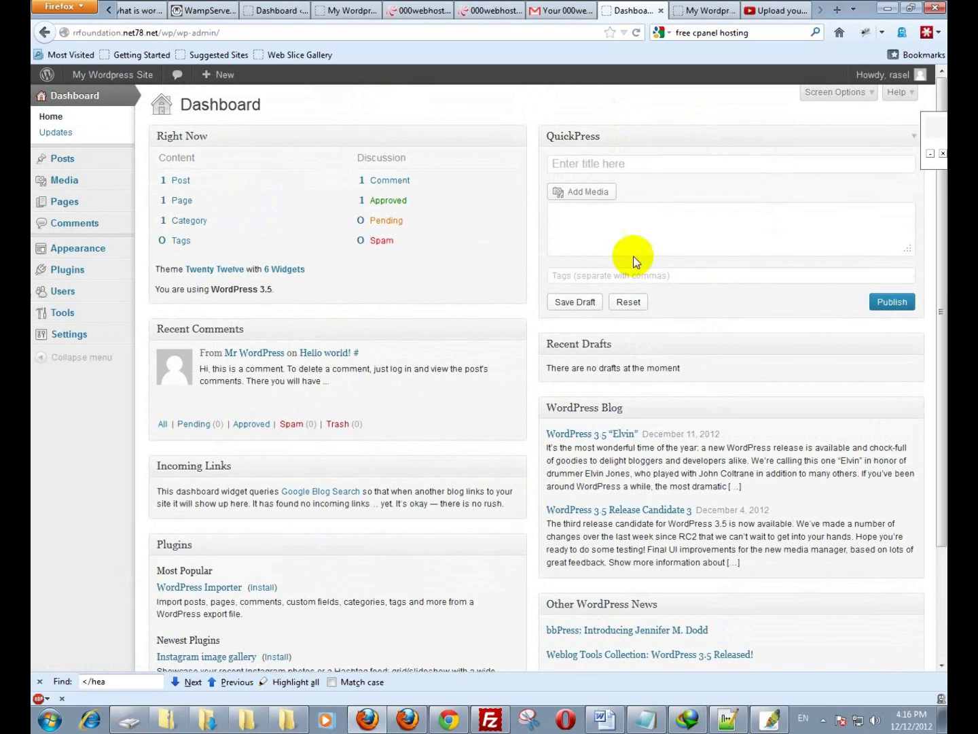
pyautogui.click(622, 163)
pyautogui.click(617, 220)
pyautogui.click(622, 163)
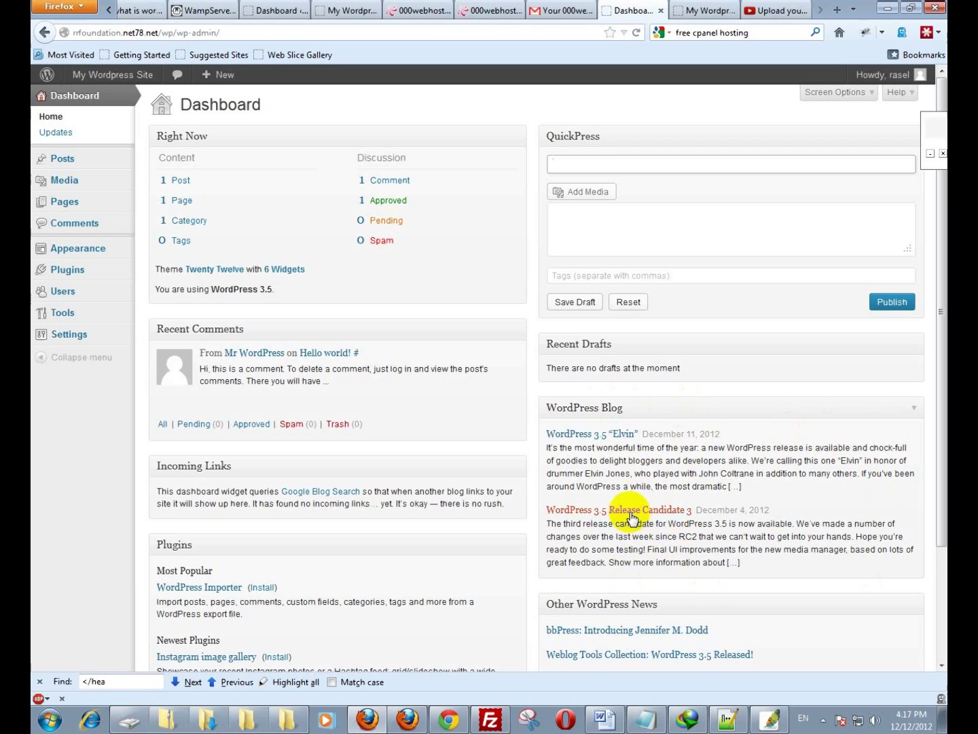
pyautogui.scroll(-3, 632, 517)
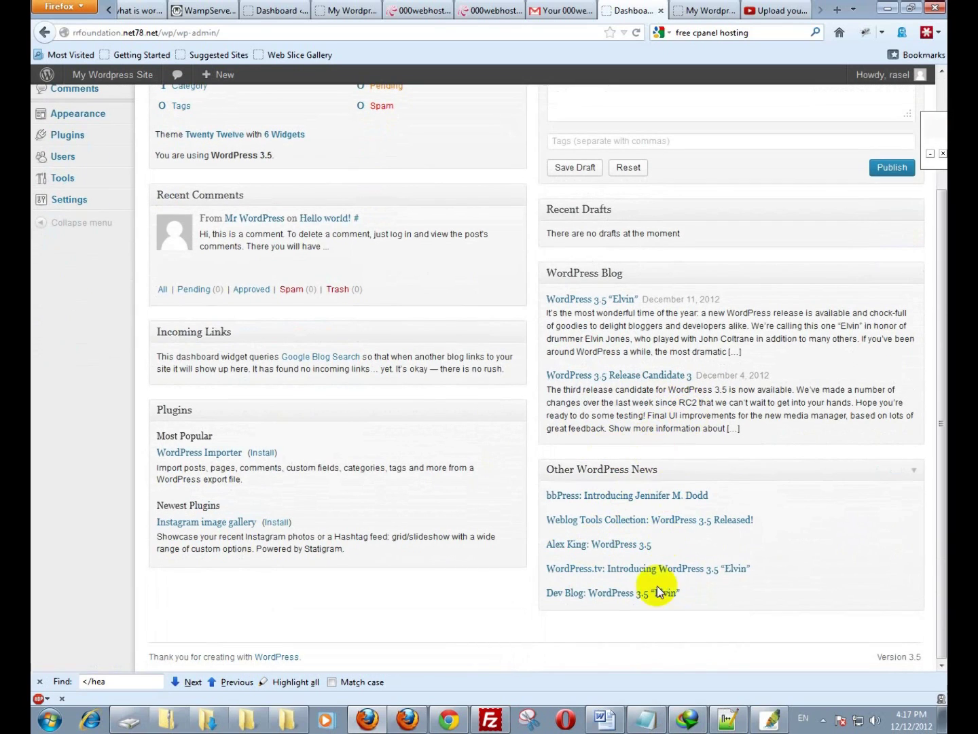
pyautogui.scroll(3, 644, 471)
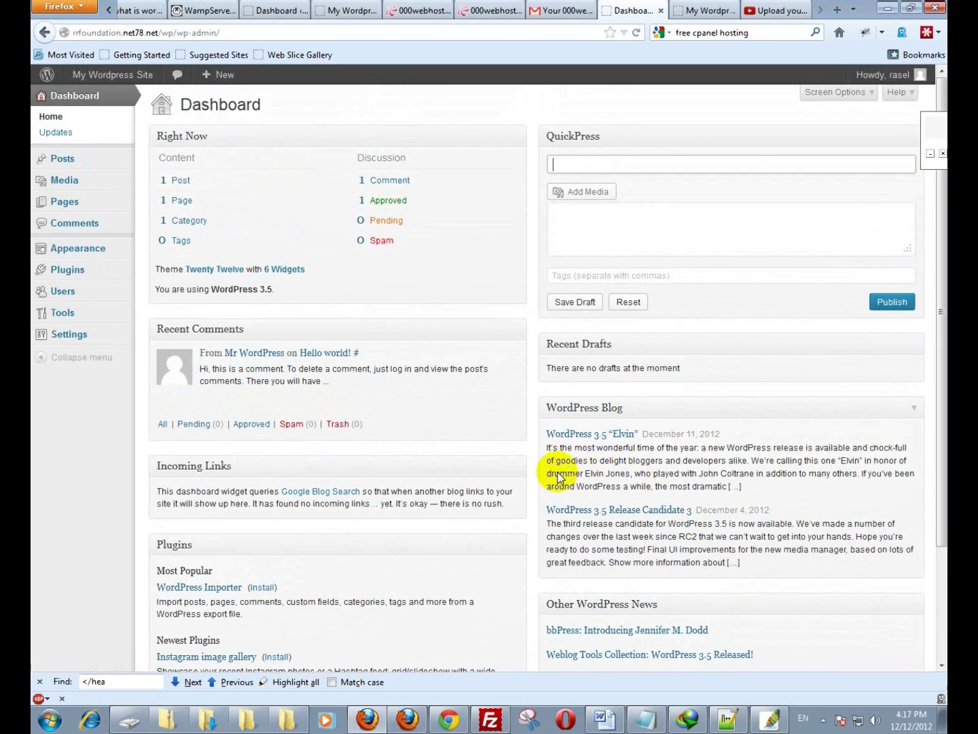
pyautogui.moveTo(584, 347); pyautogui.dragTo(326, 281)
pyautogui.moveTo(735, 207); pyautogui.dragTo(714, 345)
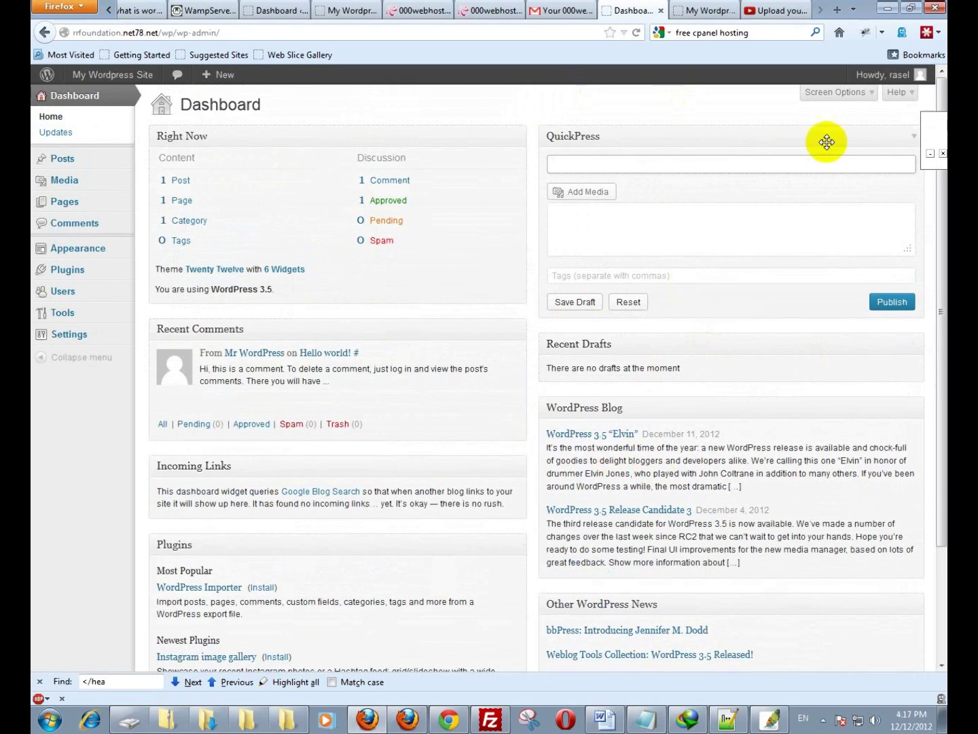
# Open the dashboard's screen options, try the four-, three- and one-column layouts, and restore two columns
pyautogui.click(835, 94)
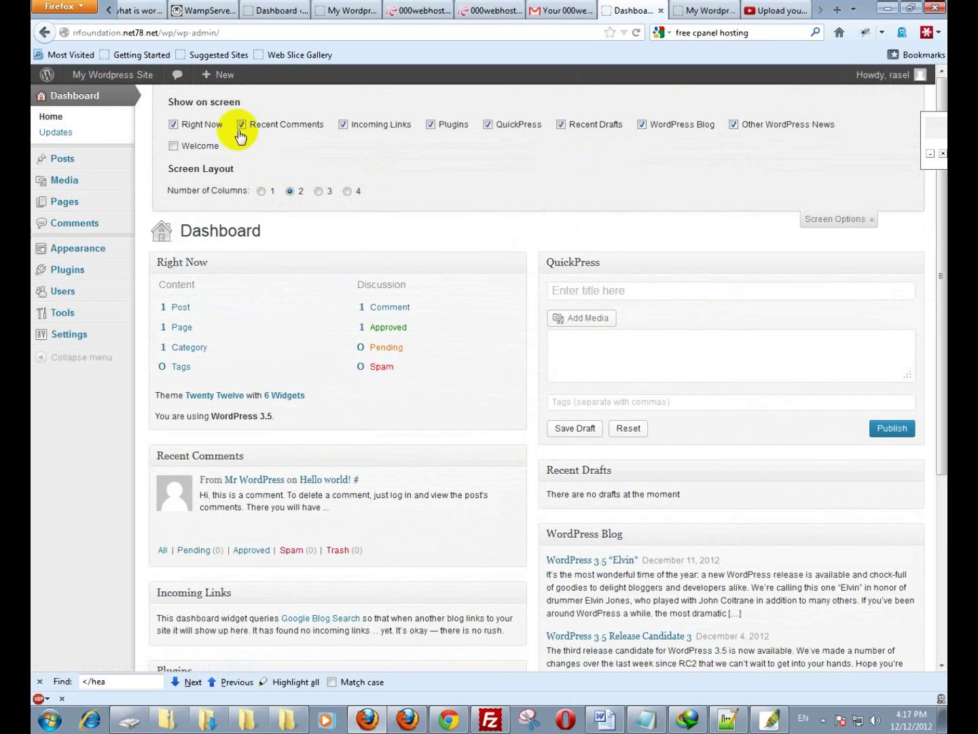
pyautogui.click(347, 191)
pyautogui.click(318, 191)
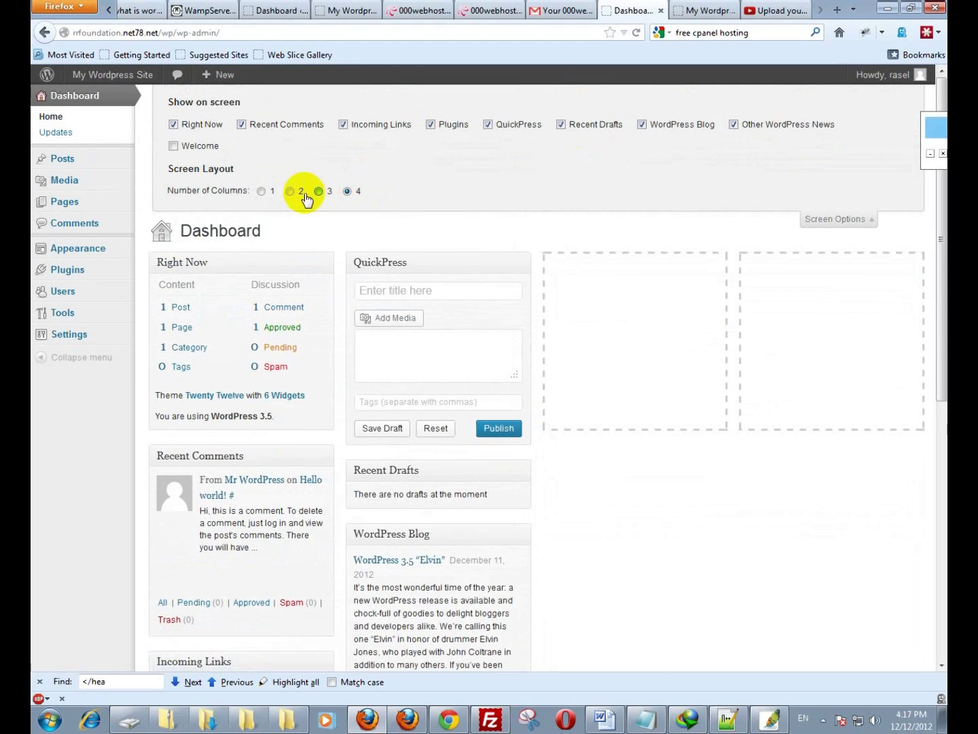
pyautogui.click(290, 192)
pyautogui.click(261, 191)
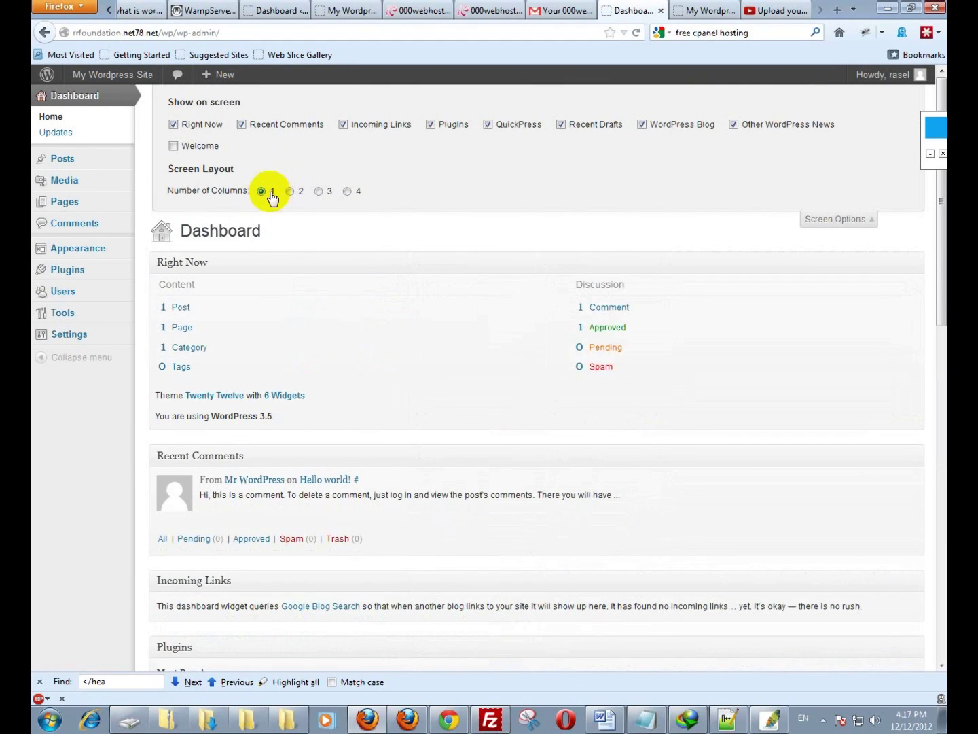
pyautogui.click(290, 191)
# Hide the Incoming Links, Plugins, QuickPress, Recent Drafts, WordPress Blog and Other WordPress News widgets, and move Recent Comments to the second column
pyautogui.click(363, 125)
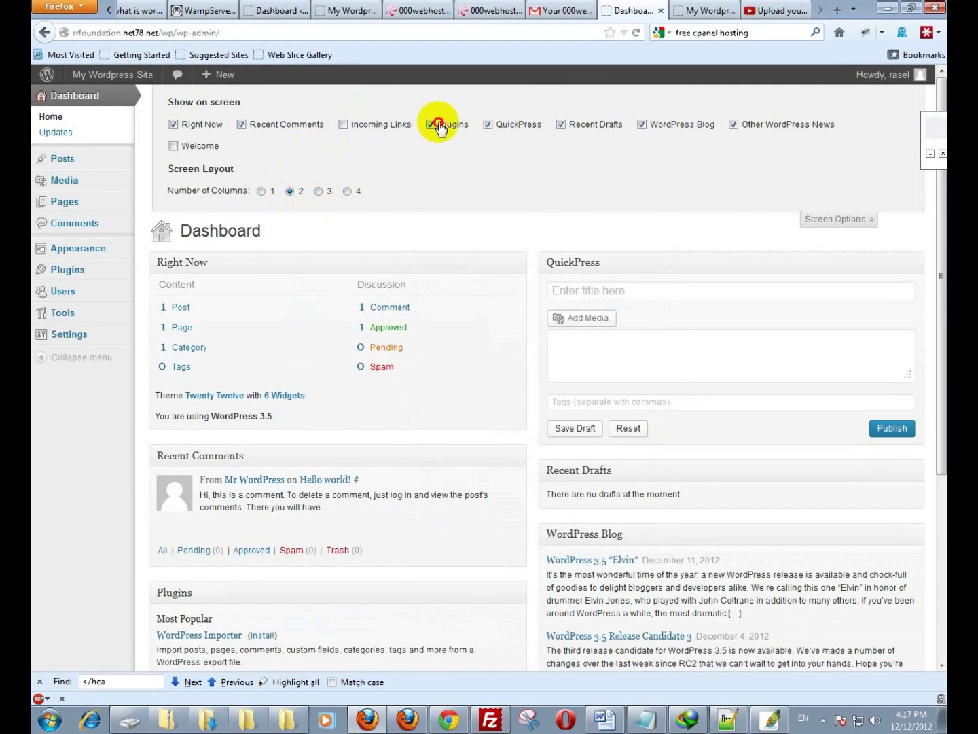
pyautogui.click(437, 124)
pyautogui.click(498, 124)
pyautogui.click(572, 125)
pyautogui.click(675, 129)
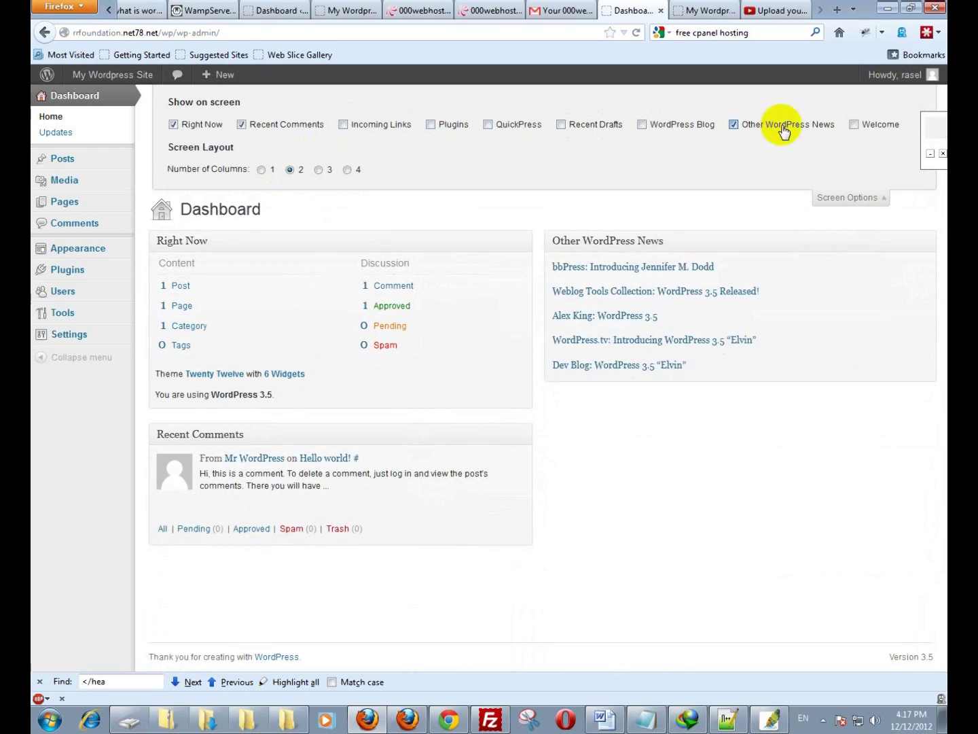
pyautogui.click(782, 126)
pyautogui.moveTo(357, 439); pyautogui.dragTo(853, 201)
pyautogui.click(852, 199)
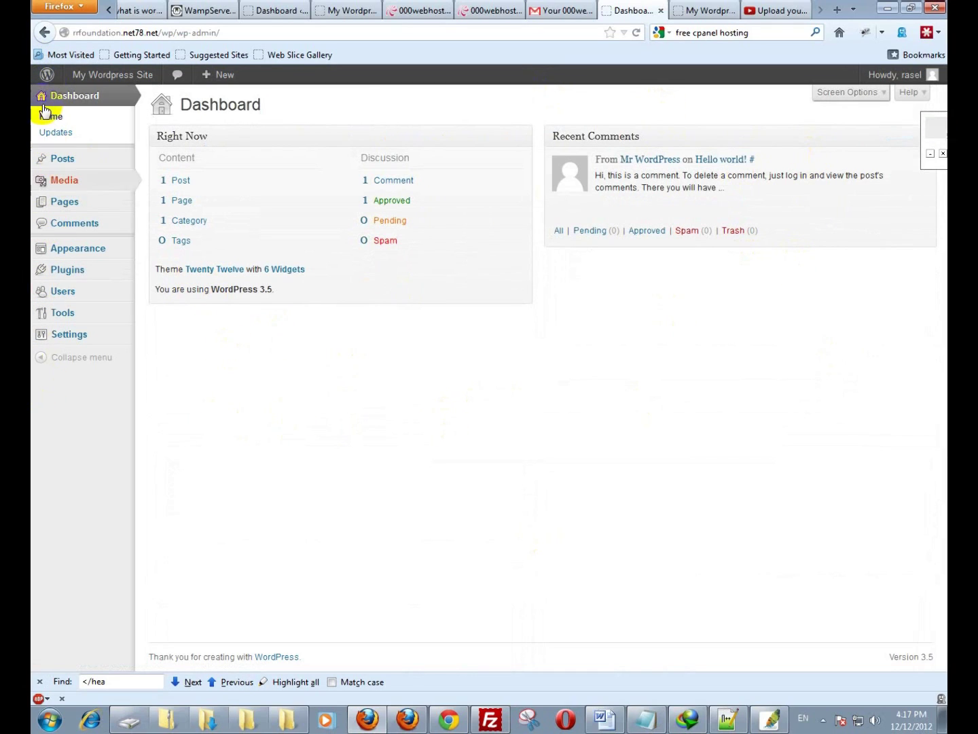
# Check the update status of WordPress, its plugins and its themes
pyautogui.click(46, 138)
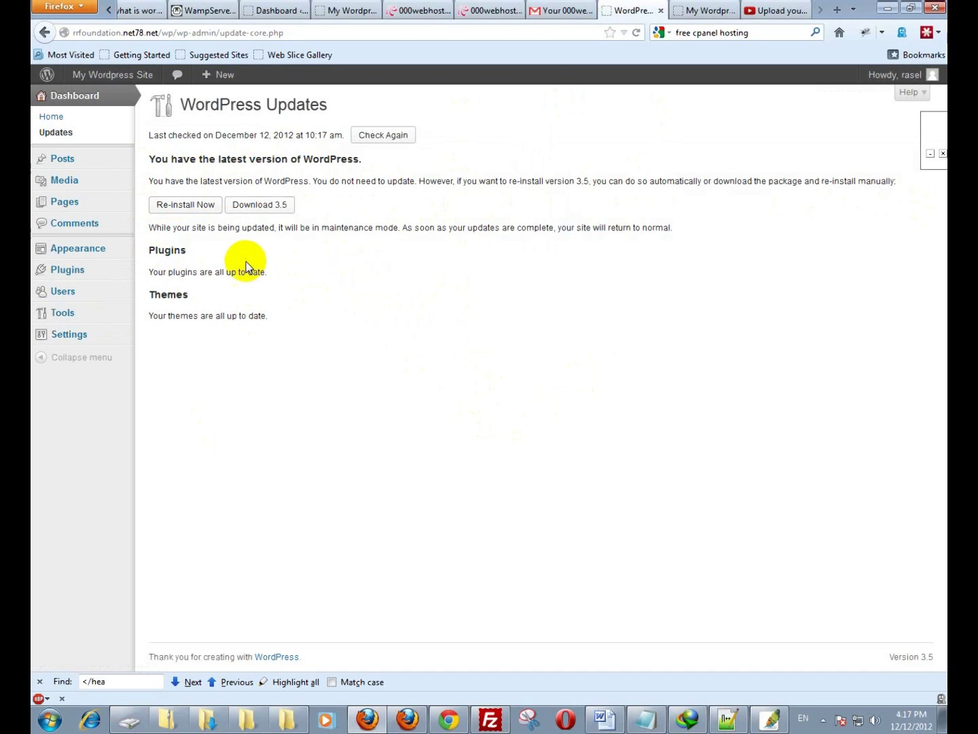
pyautogui.moveTo(151, 272); pyautogui.dragTo(279, 285)
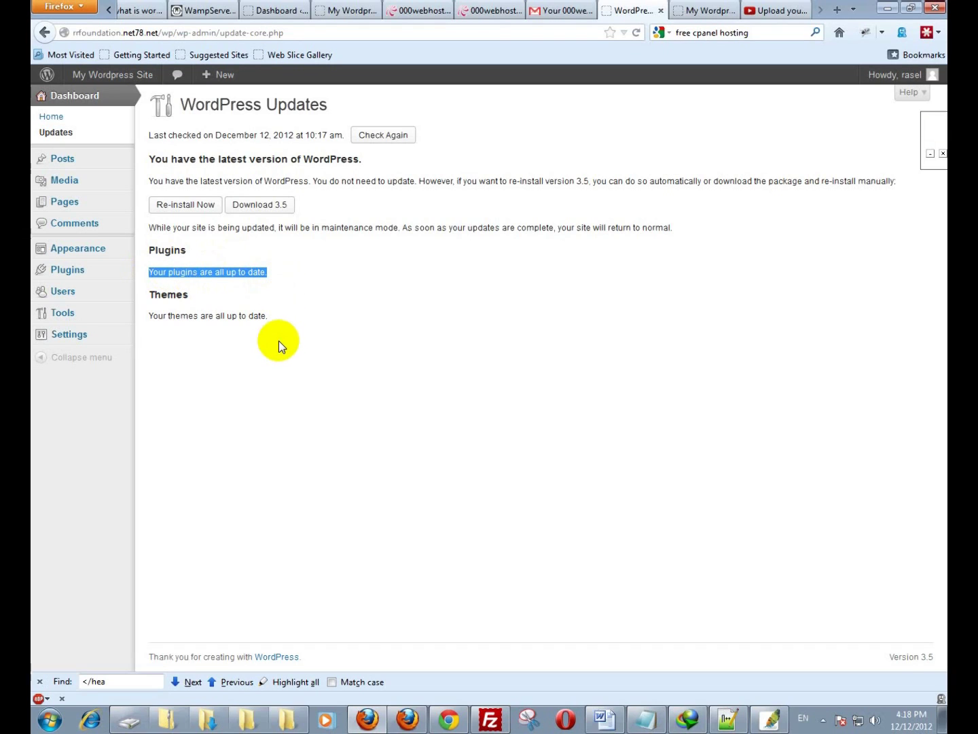
pyautogui.moveTo(270, 330); pyautogui.dragTo(163, 318)
pyautogui.click(143, 326)
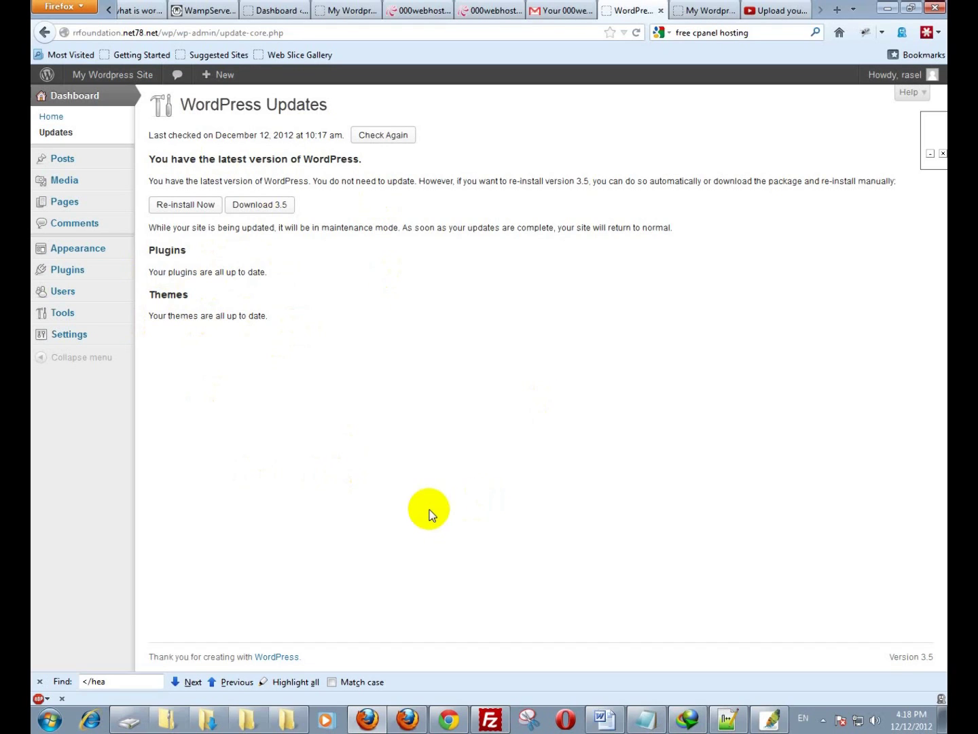
# View the site's public front page with its posts and return to the administration area
pyautogui.moveTo(82, 166)
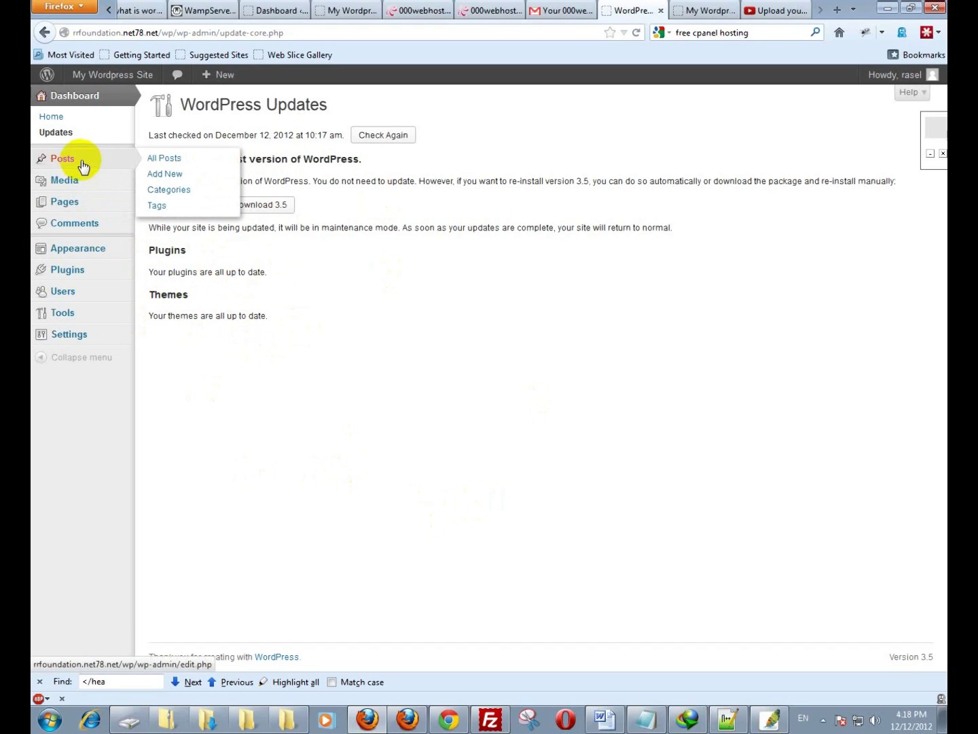
pyautogui.click(705, 11)
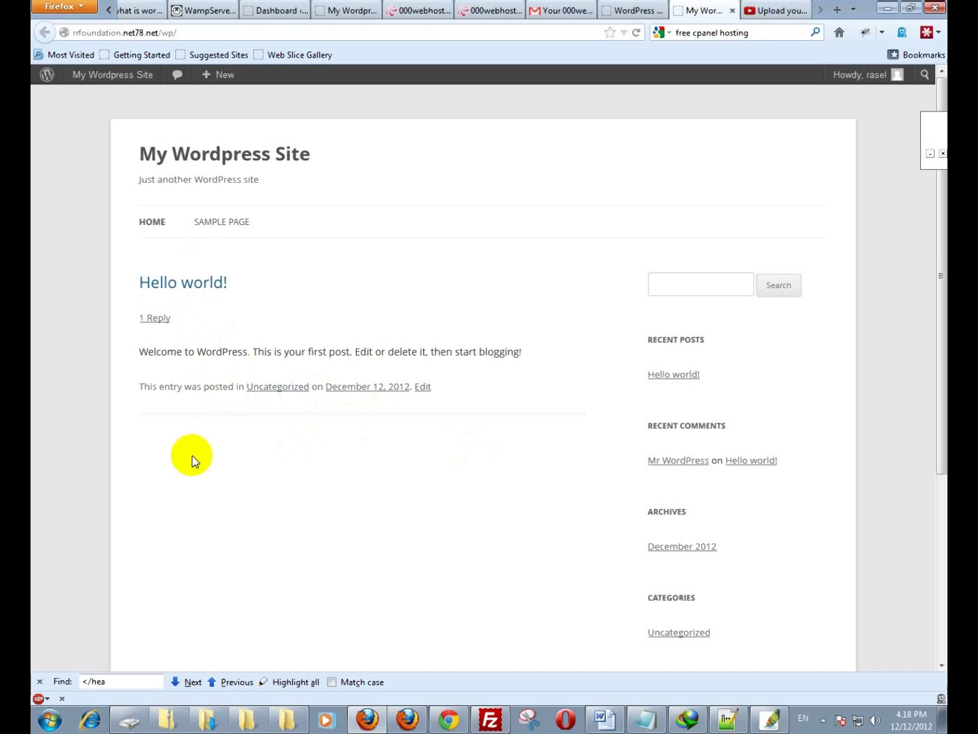
pyautogui.click(639, 11)
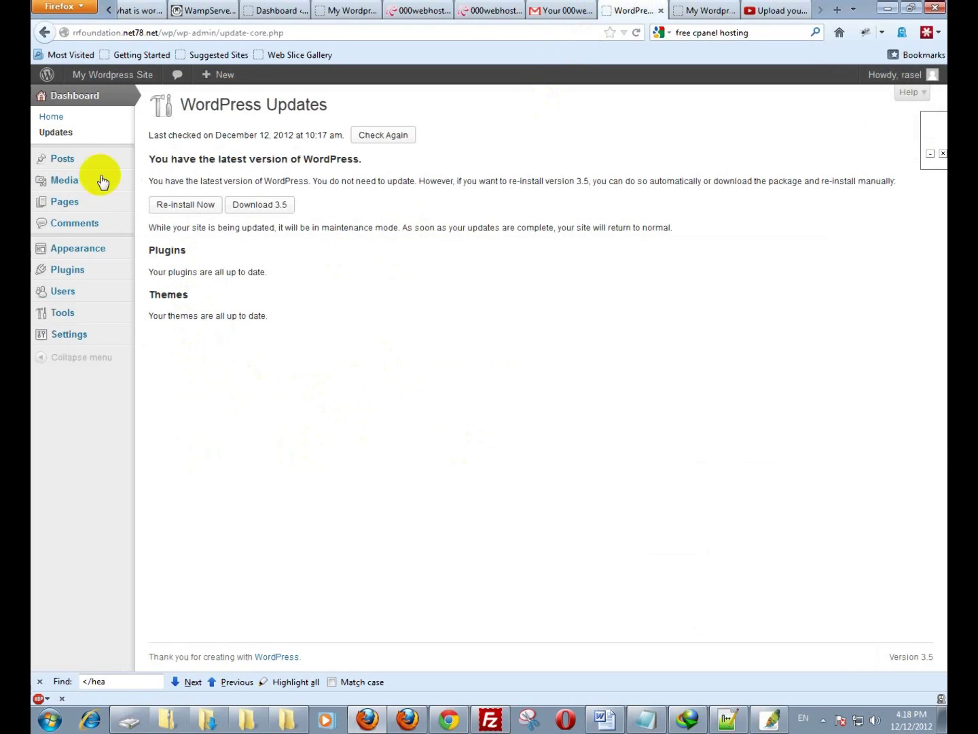
# Create a new post titled "Test post" with the body text "This is test"
pyautogui.moveTo(70, 162)
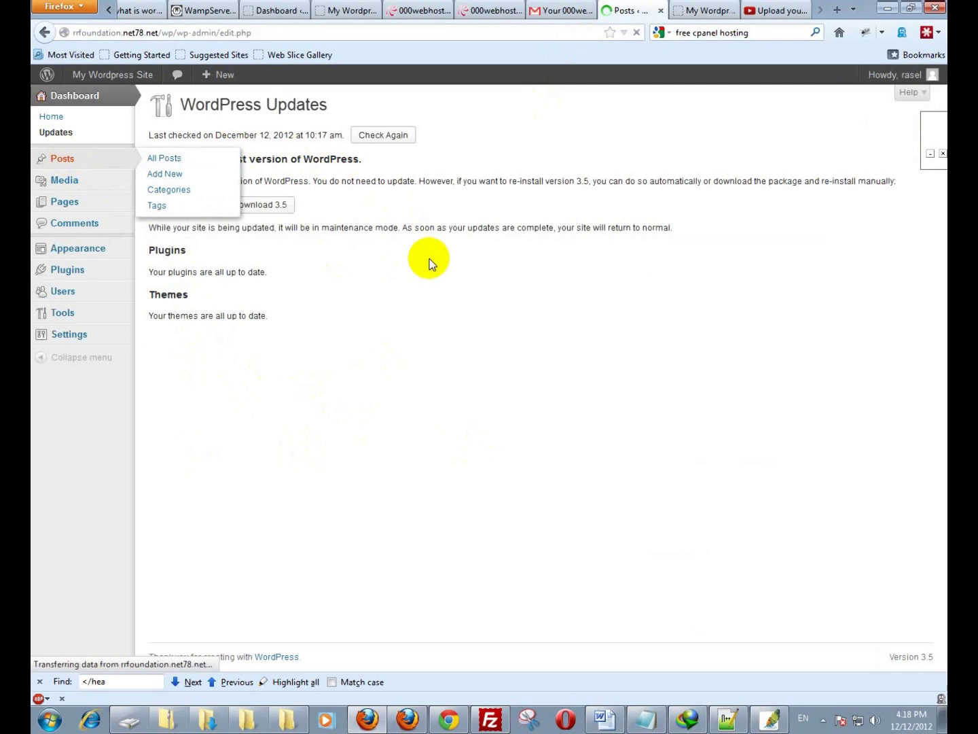
pyautogui.moveTo(269, 224)
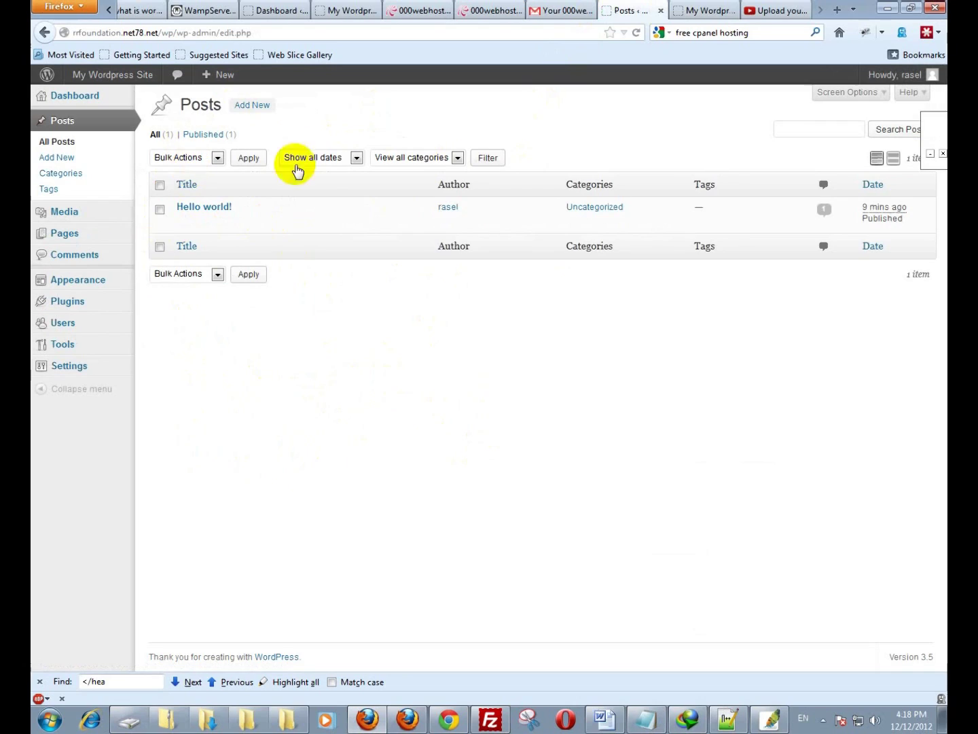
pyautogui.click(253, 106)
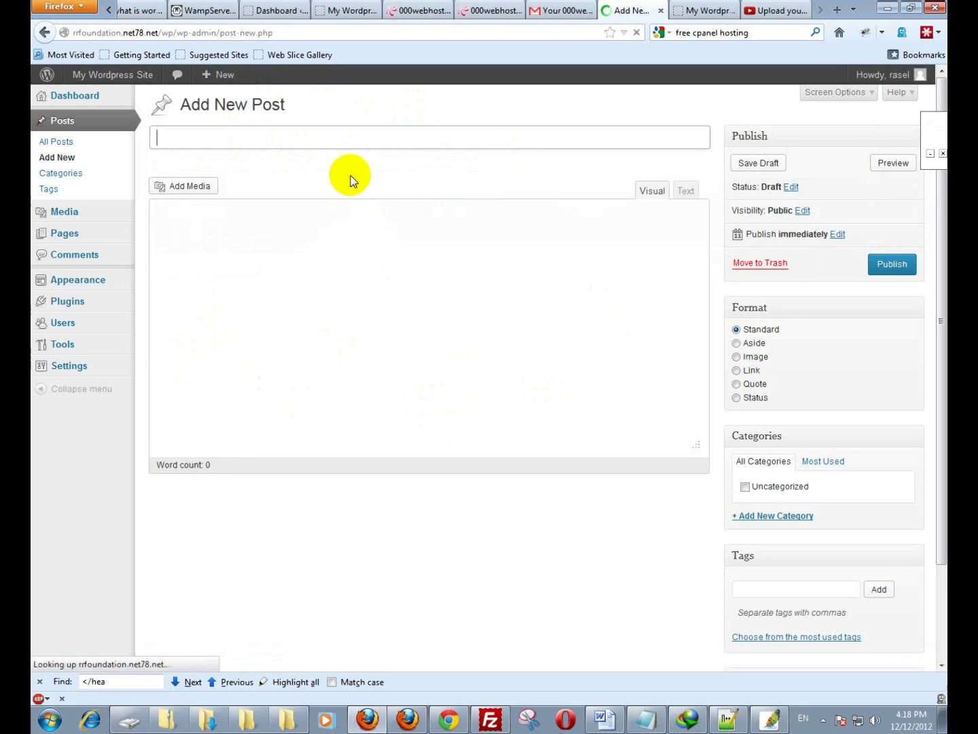
pyautogui.click(342, 138)
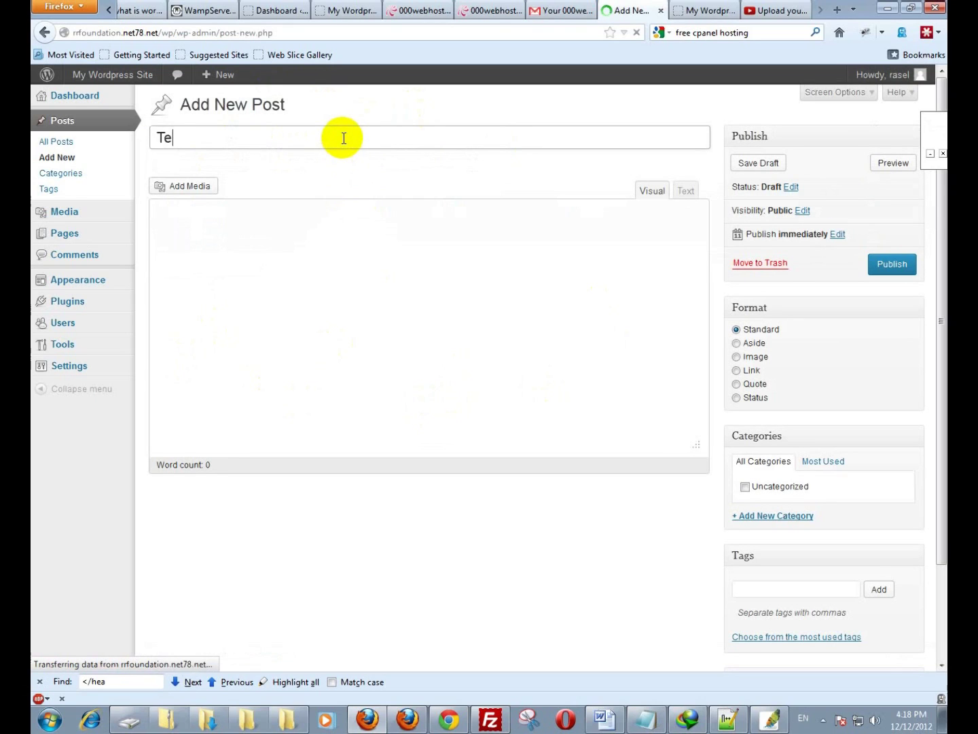
pyautogui.write('Test post')
pyautogui.press('Tab')
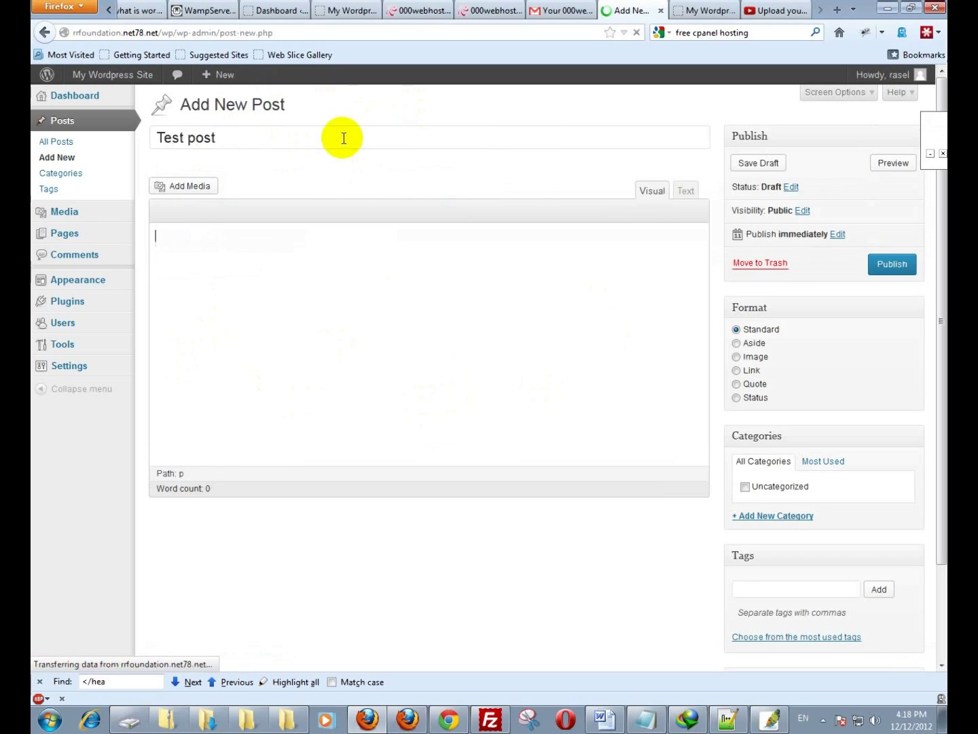
pyautogui.write('This is test')
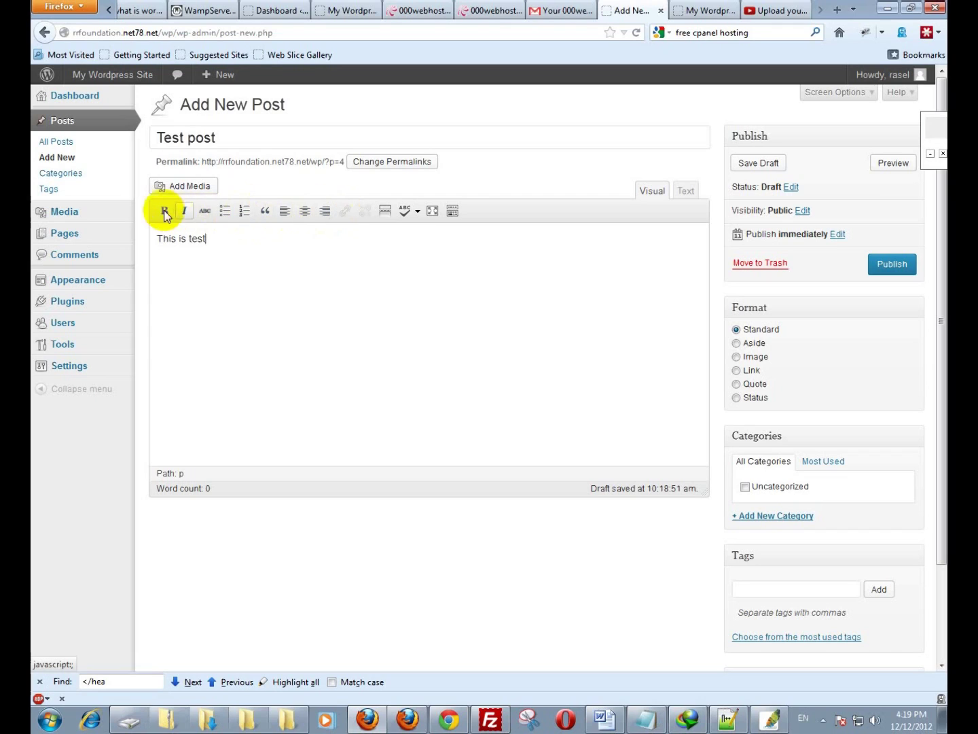
# Look at the post body in text mode, return to visual mode, and colour "This is test" red
pyautogui.click(686, 191)
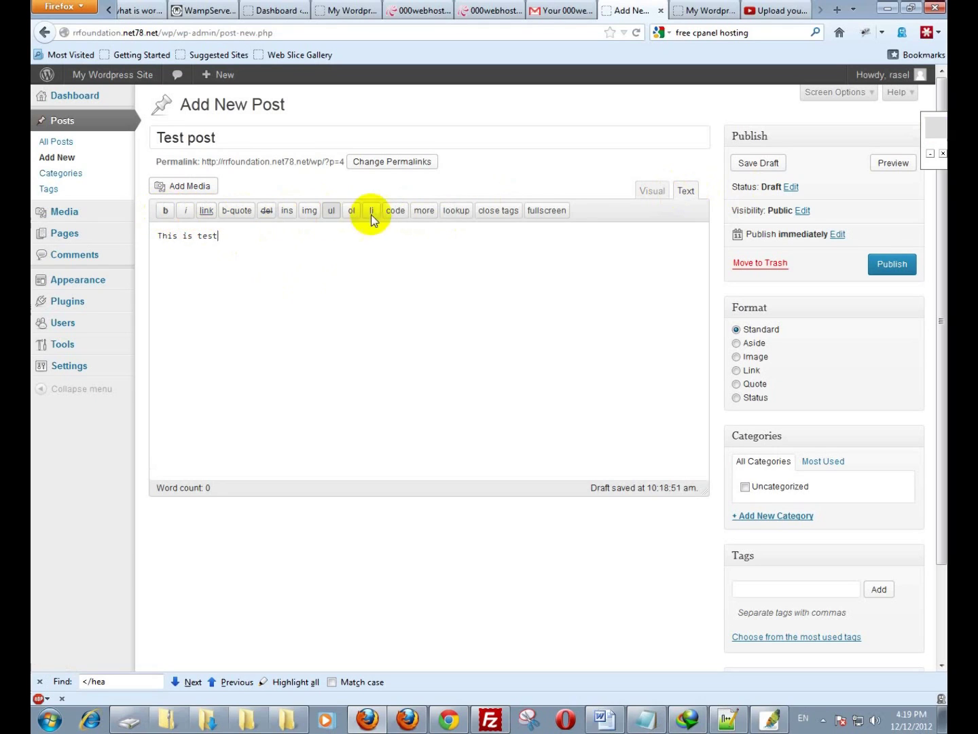
pyautogui.click(649, 192)
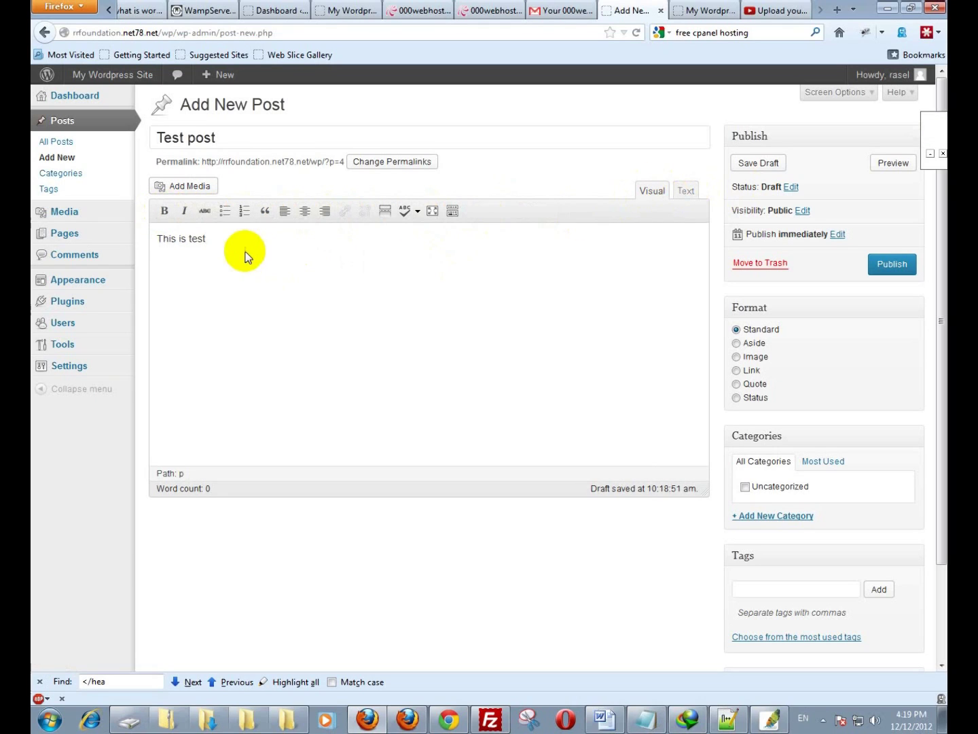
pyautogui.moveTo(251, 241); pyautogui.dragTo(142, 240)
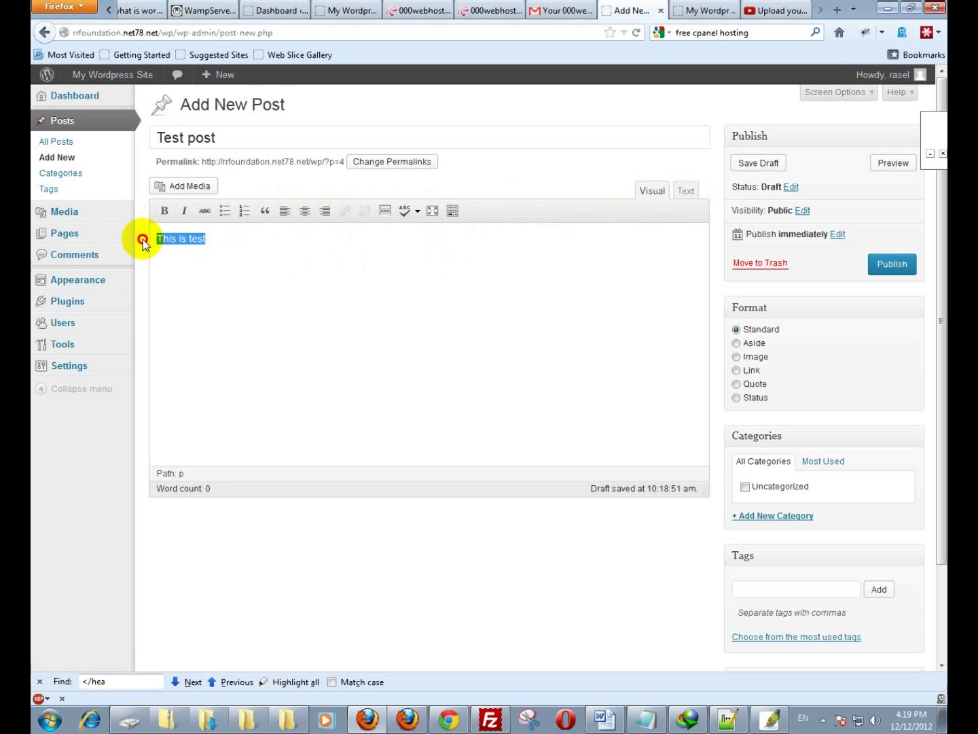
pyautogui.click(452, 212)
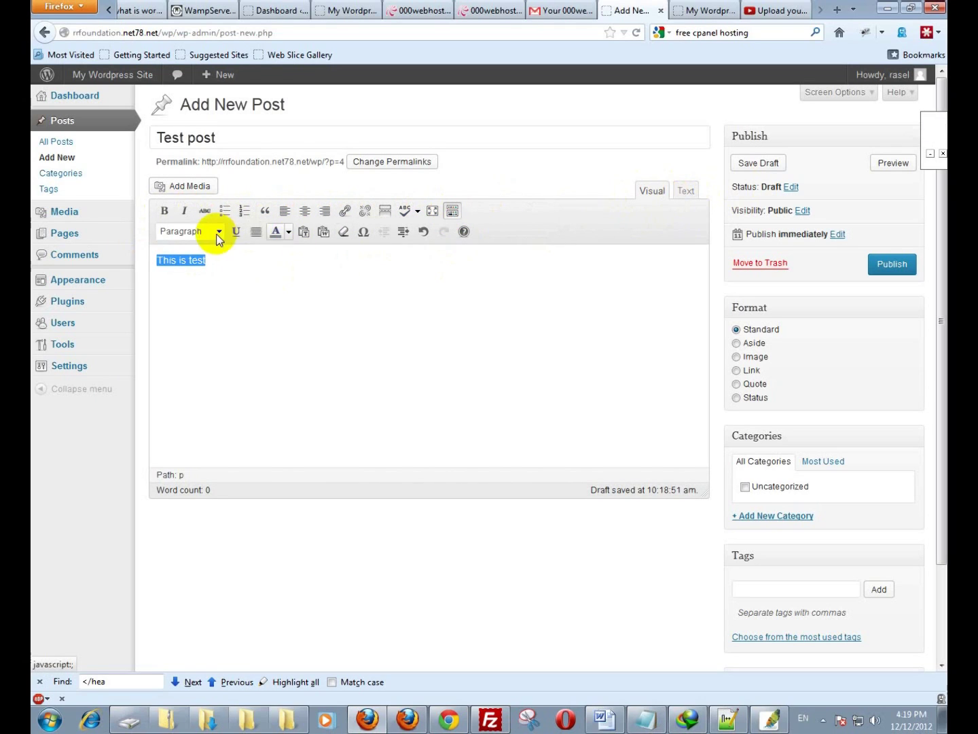
pyautogui.click(288, 232)
pyautogui.click(273, 272)
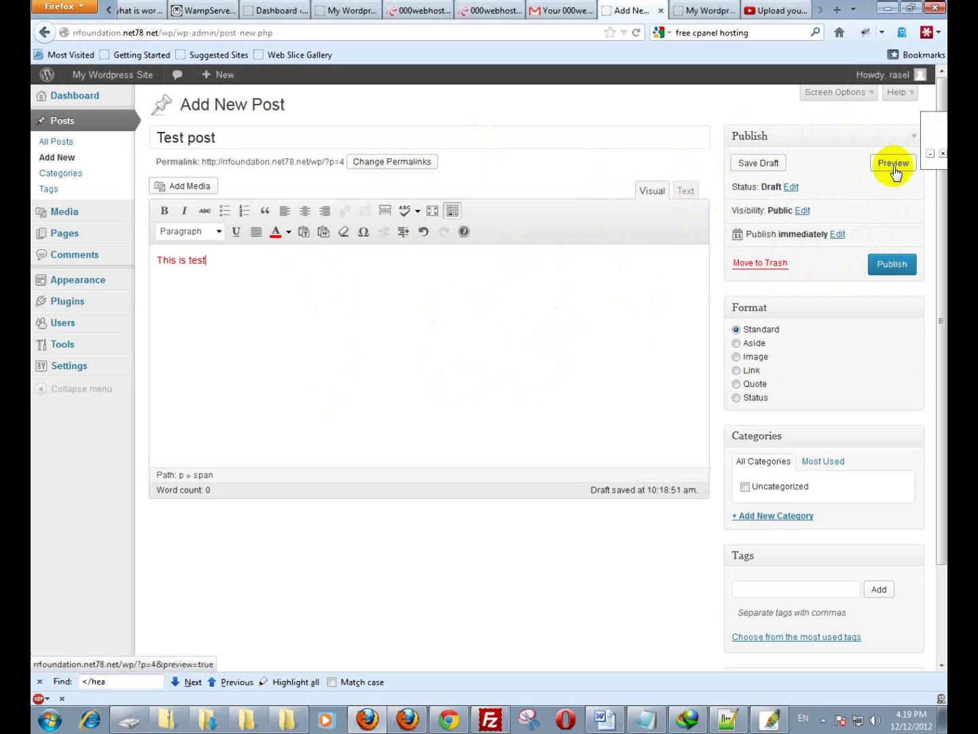
pyautogui.click(801, 211)
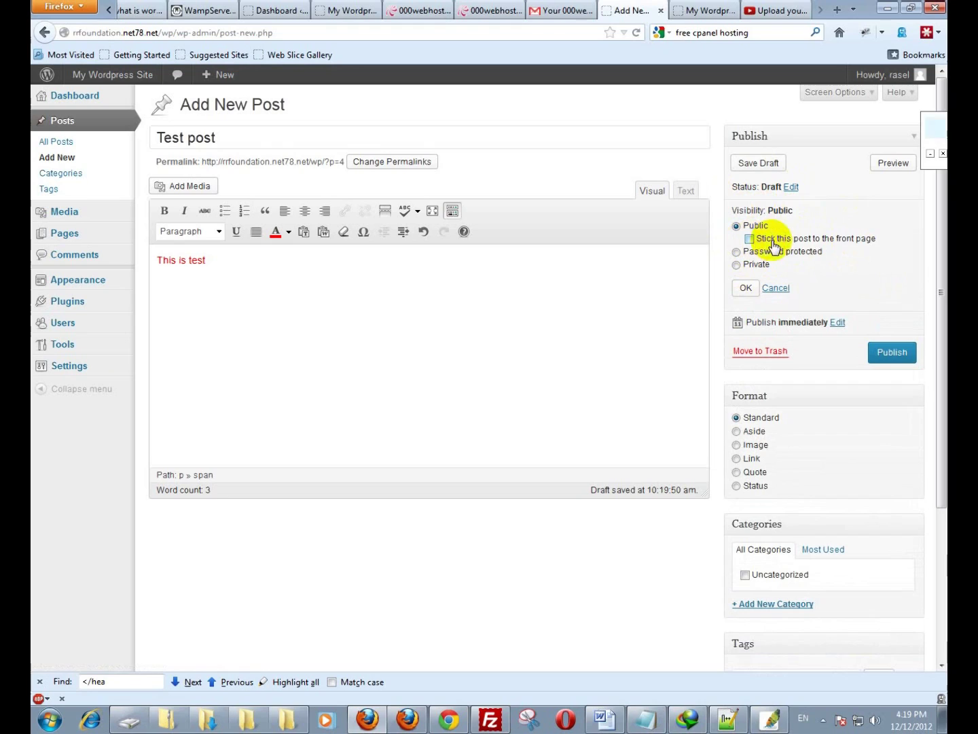
pyautogui.click(736, 251)
pyautogui.click(779, 269)
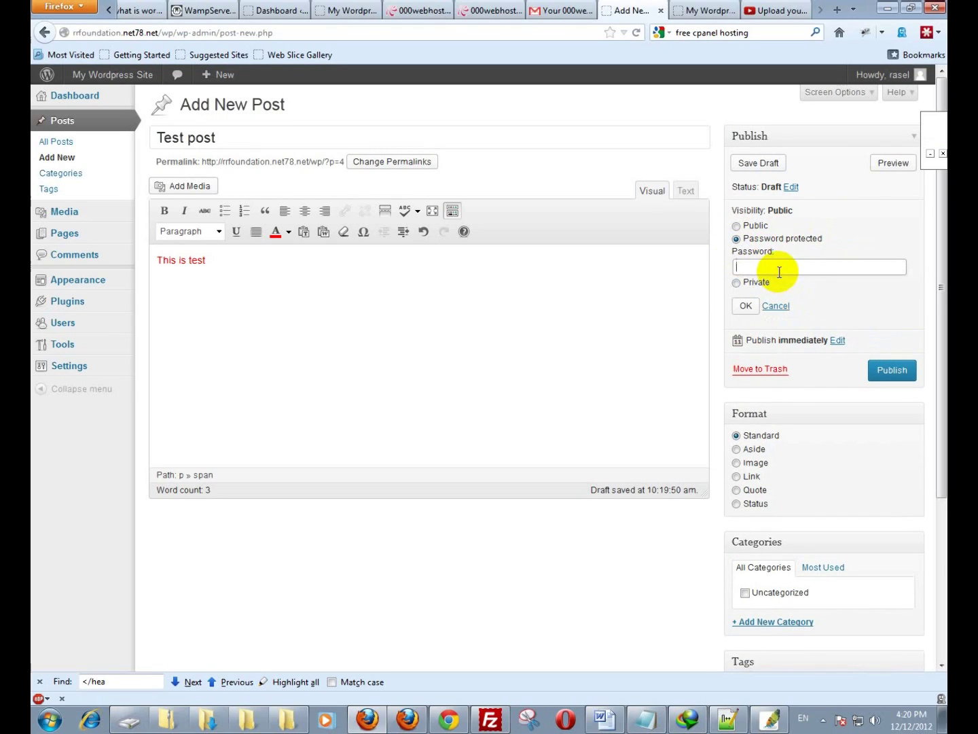
pyautogui.click(736, 225)
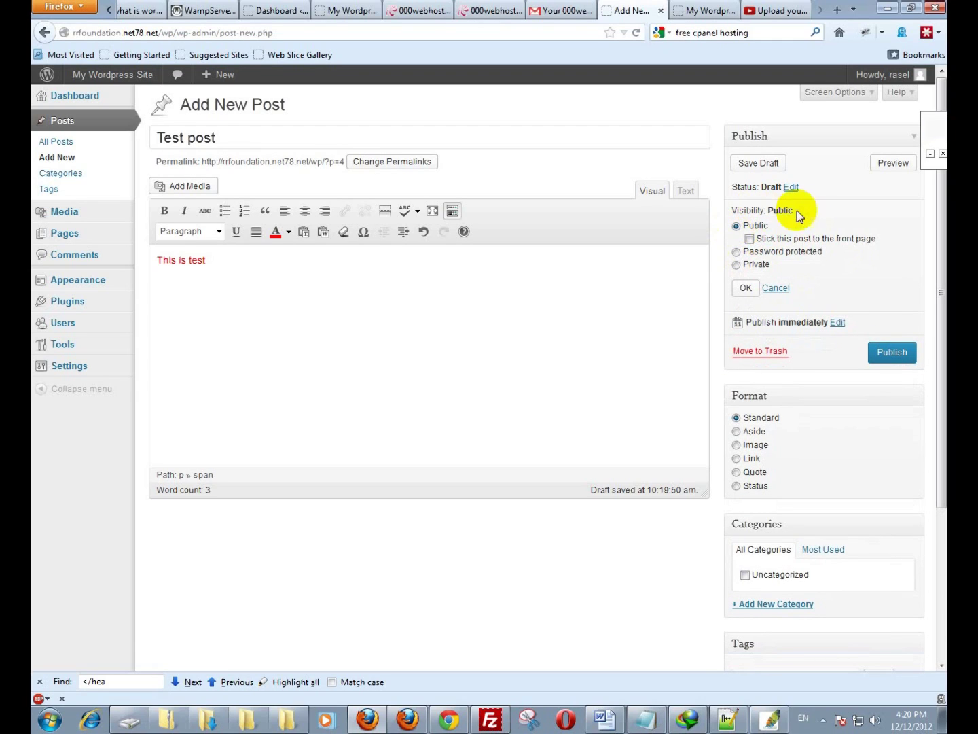
pyautogui.click(777, 288)
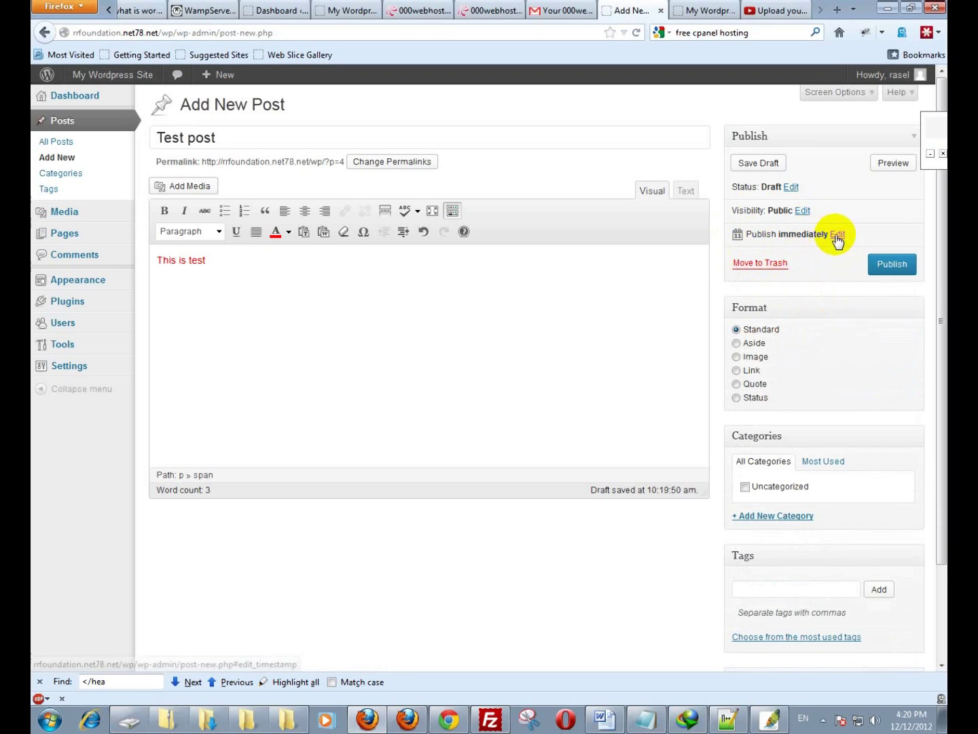
# Try 01-Jan as the post's publish month, switch it back to 12-Dec, and confirm the publish date
pyautogui.click(838, 235)
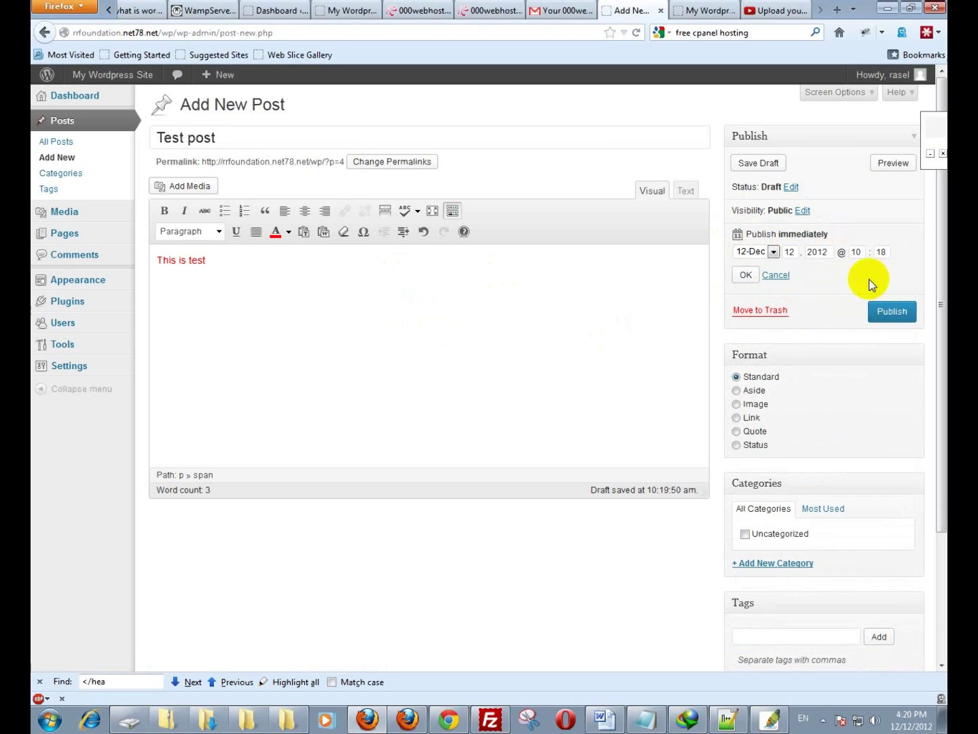
pyautogui.click(775, 252)
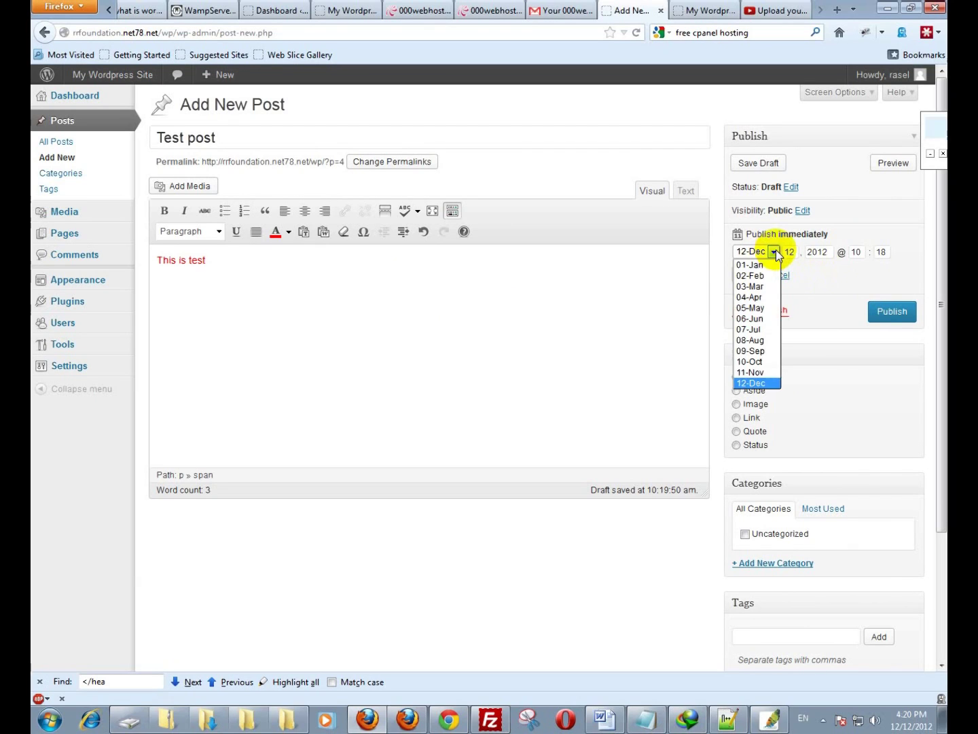
pyautogui.click(826, 256)
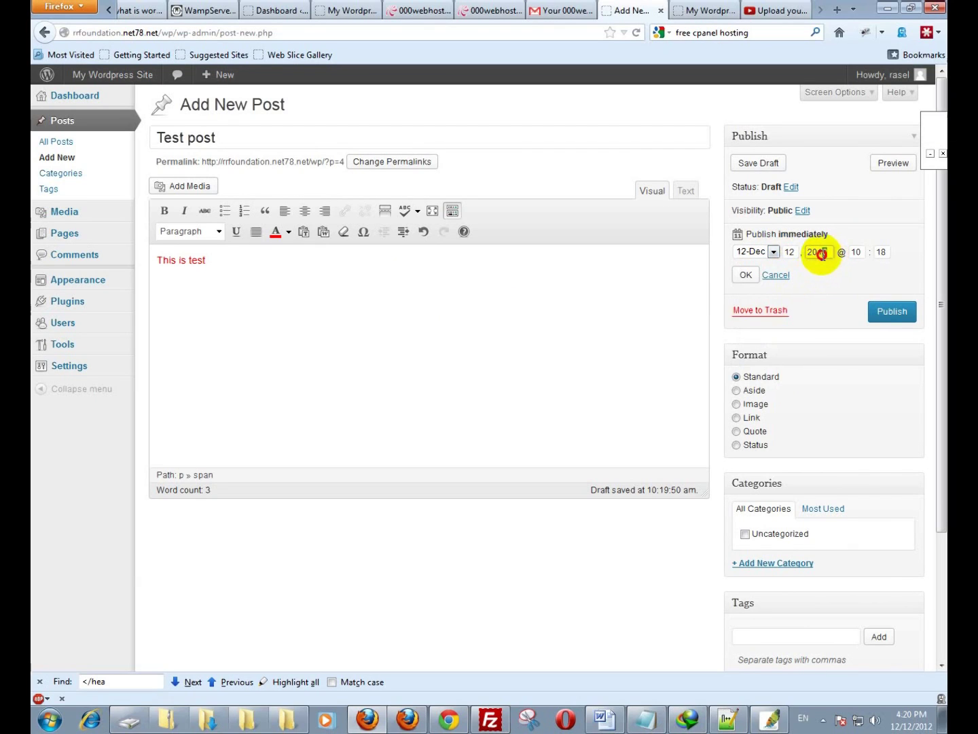
pyautogui.click(773, 252)
pyautogui.click(760, 265)
pyautogui.doubleClick(787, 252)
pyautogui.click(774, 252)
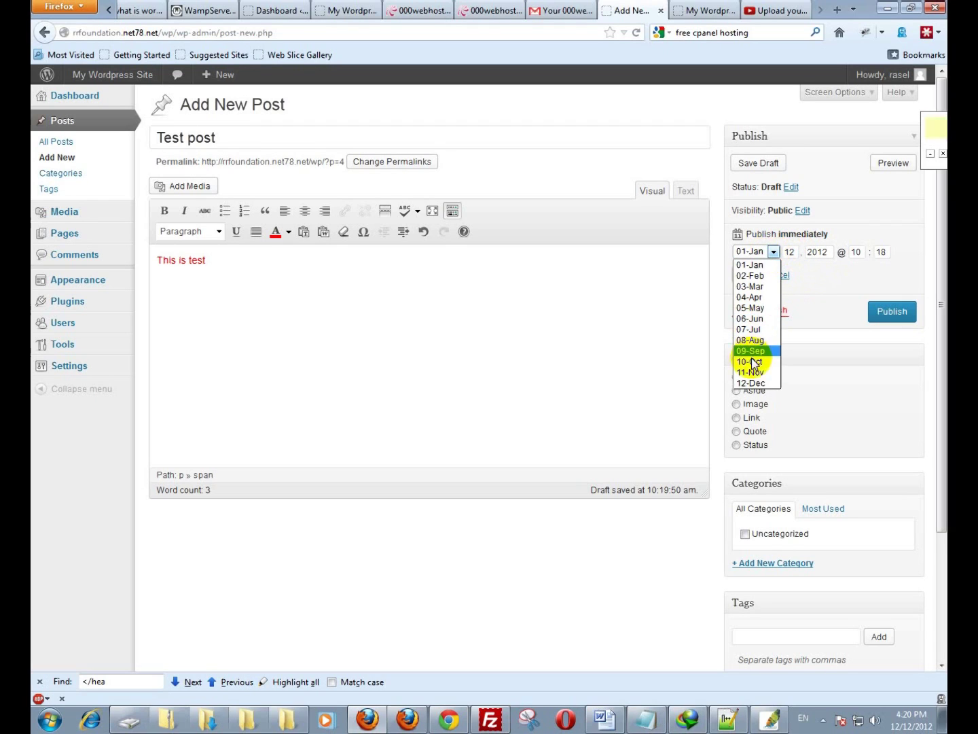
pyautogui.click(751, 379)
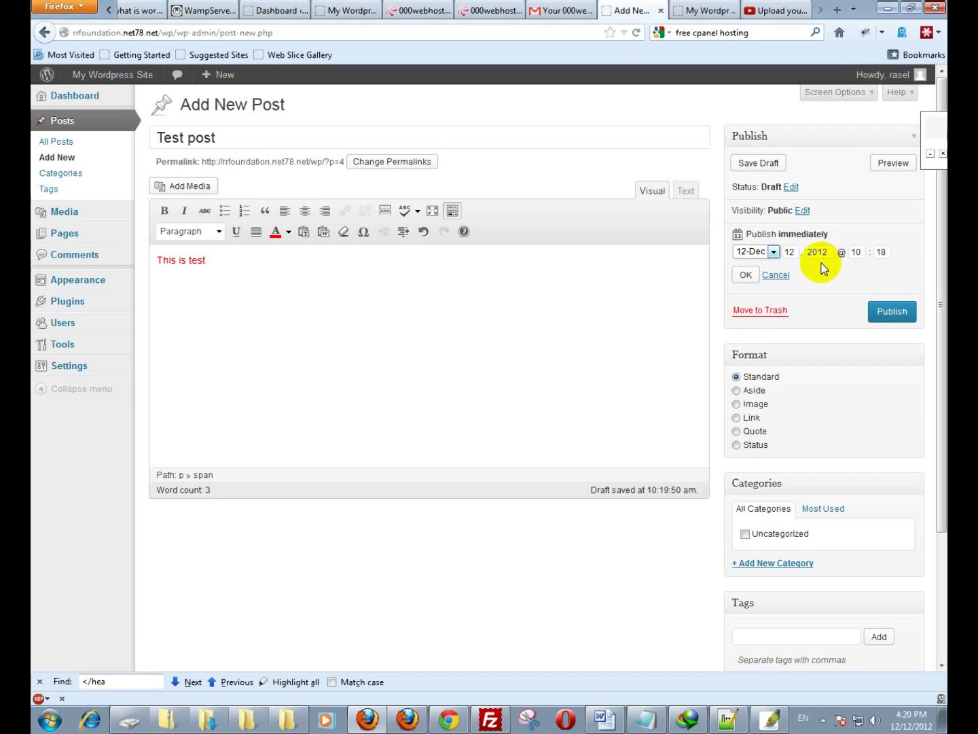
pyautogui.click(745, 275)
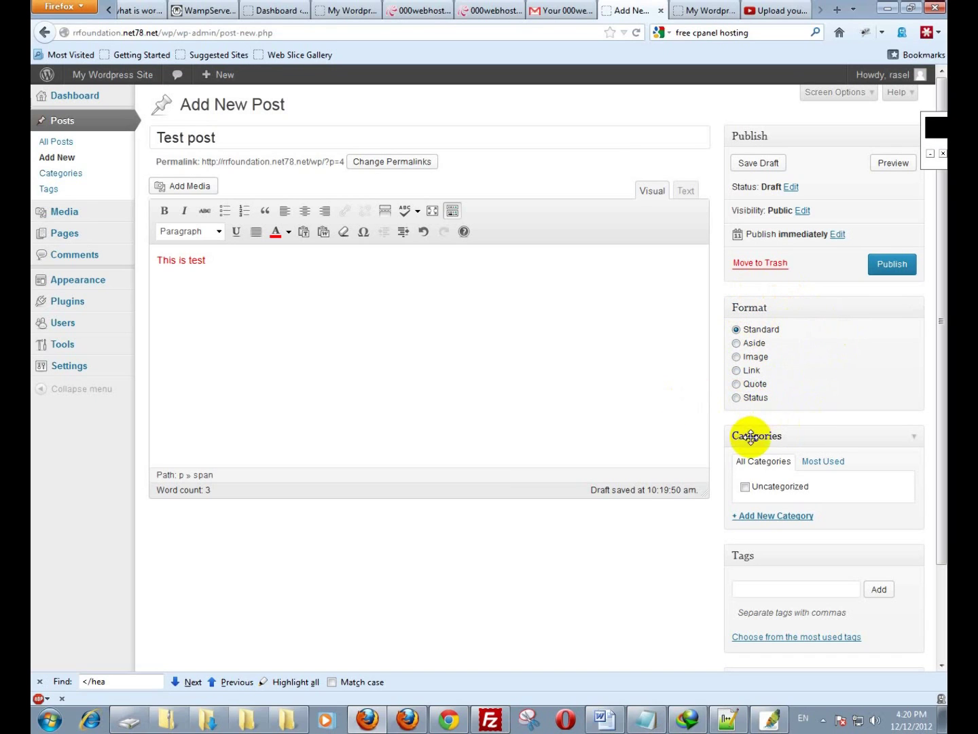
# Add a new category named "New Category" to the post, without a parent category
pyautogui.scroll(-3, 781, 407)
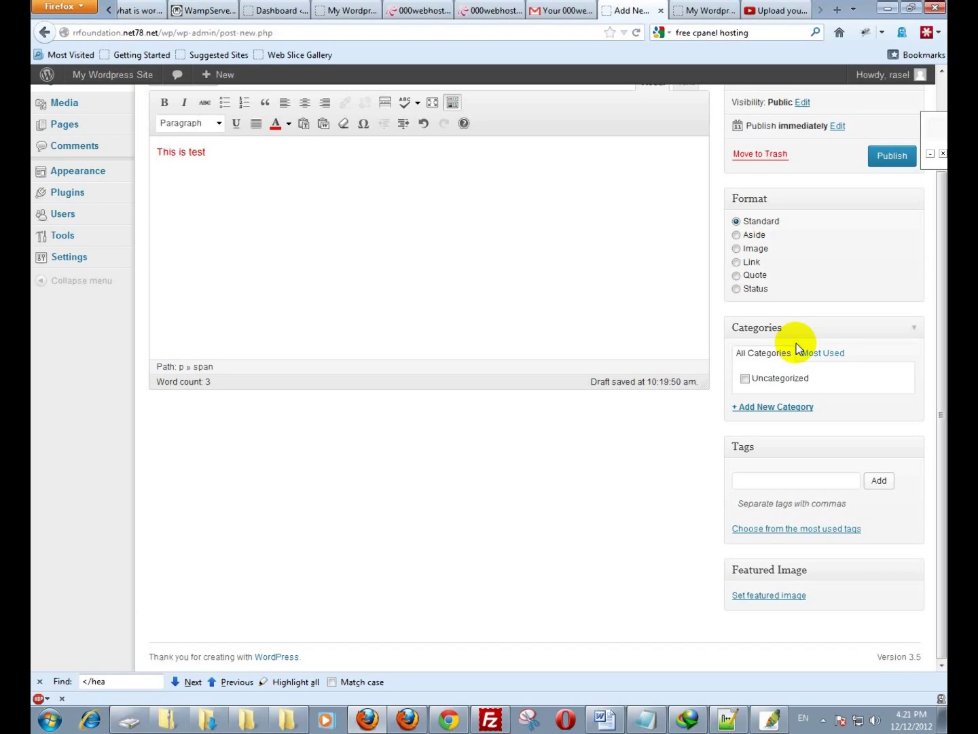
pyautogui.click(781, 408)
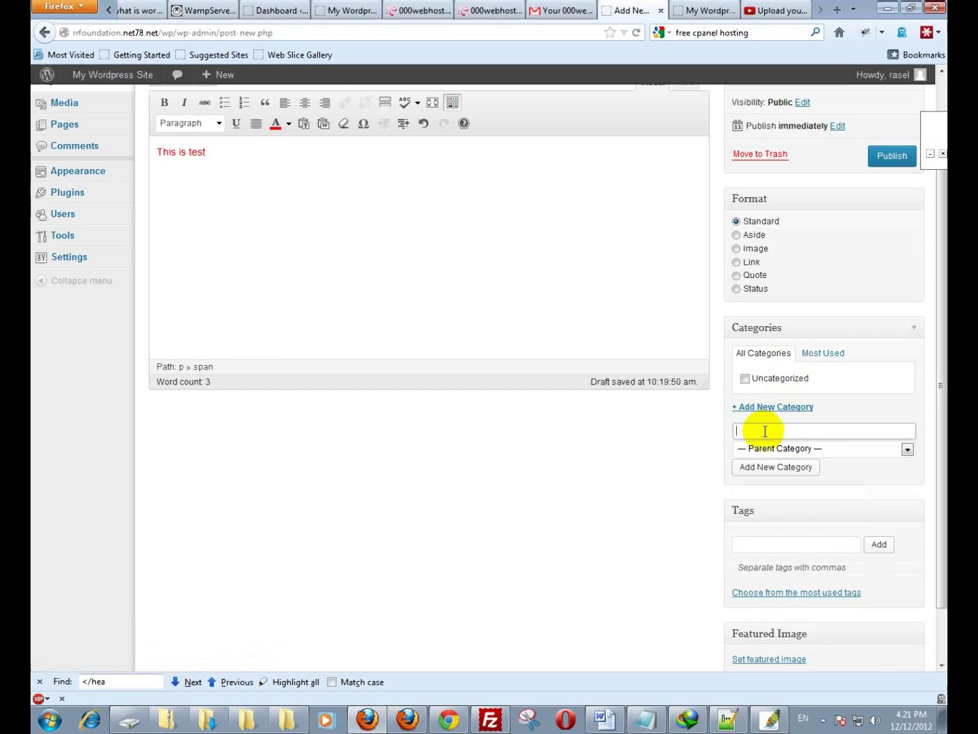
pyautogui.click(833, 429)
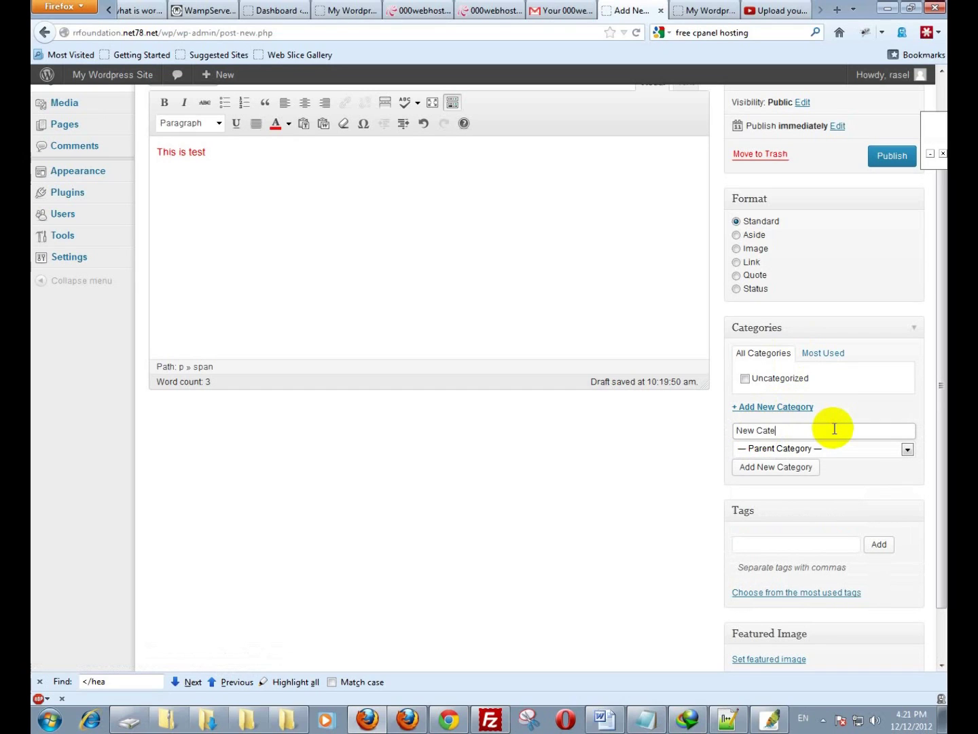
pyautogui.click(779, 467)
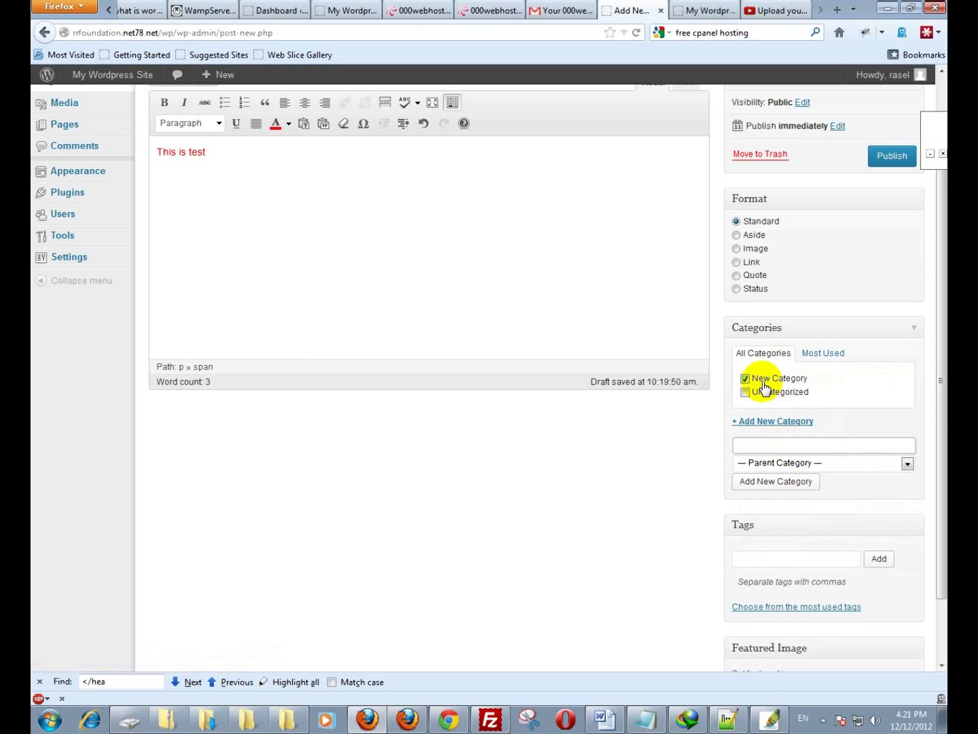
# Add the tags "New Post", "Other Post" and "Test Post" to the post
pyautogui.click(759, 561)
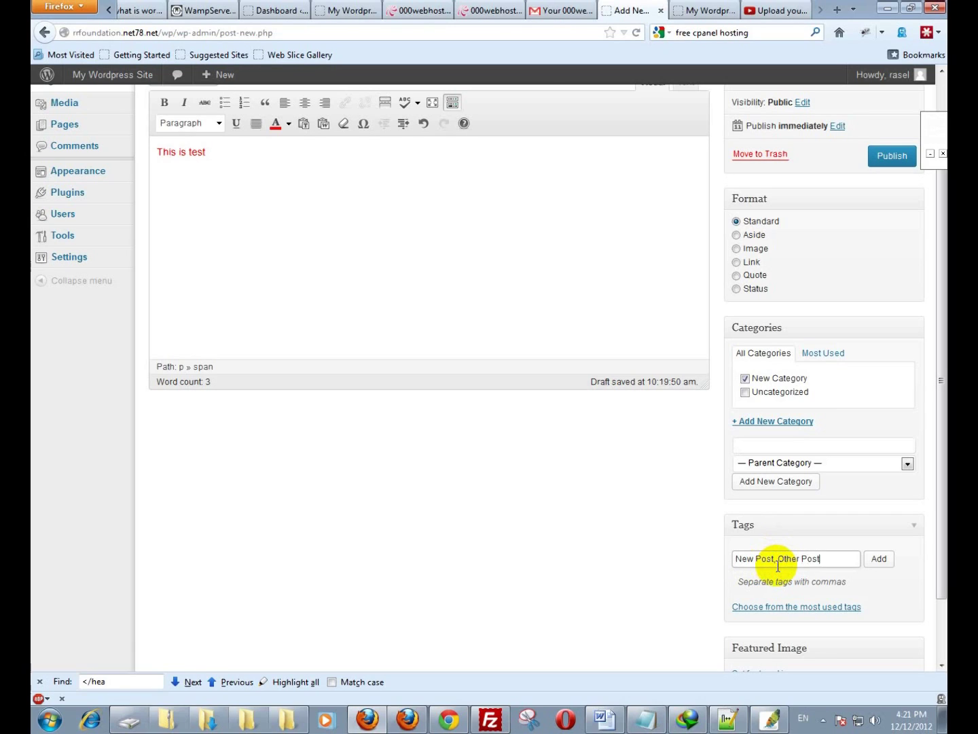
pyautogui.write('st Post')
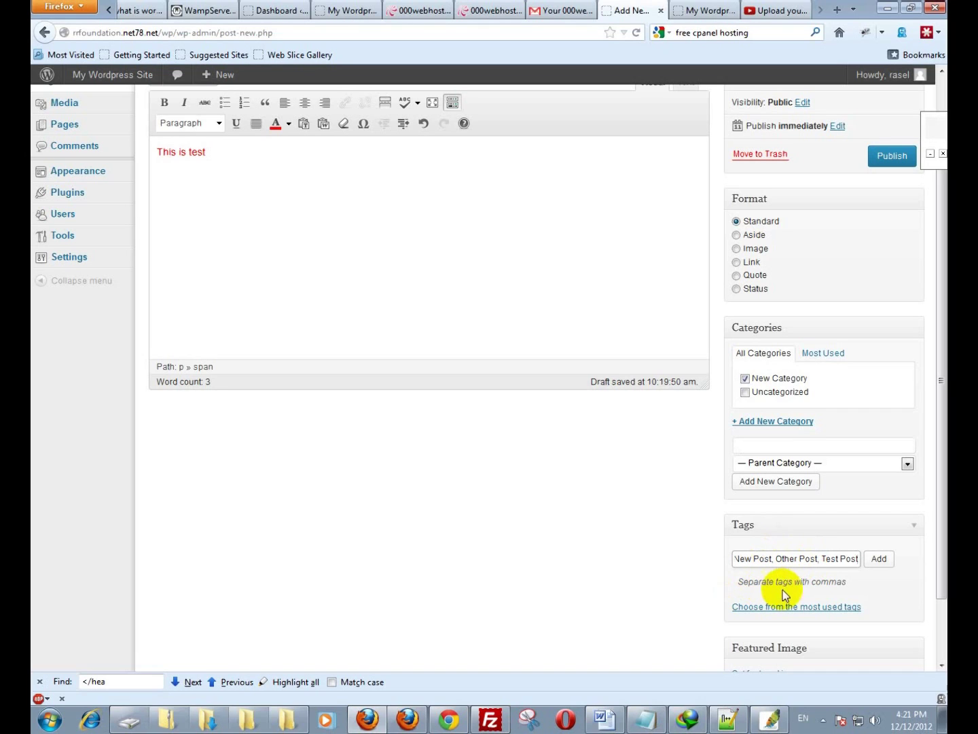
pyautogui.scroll(-2, 685, 573)
pyautogui.click(886, 482)
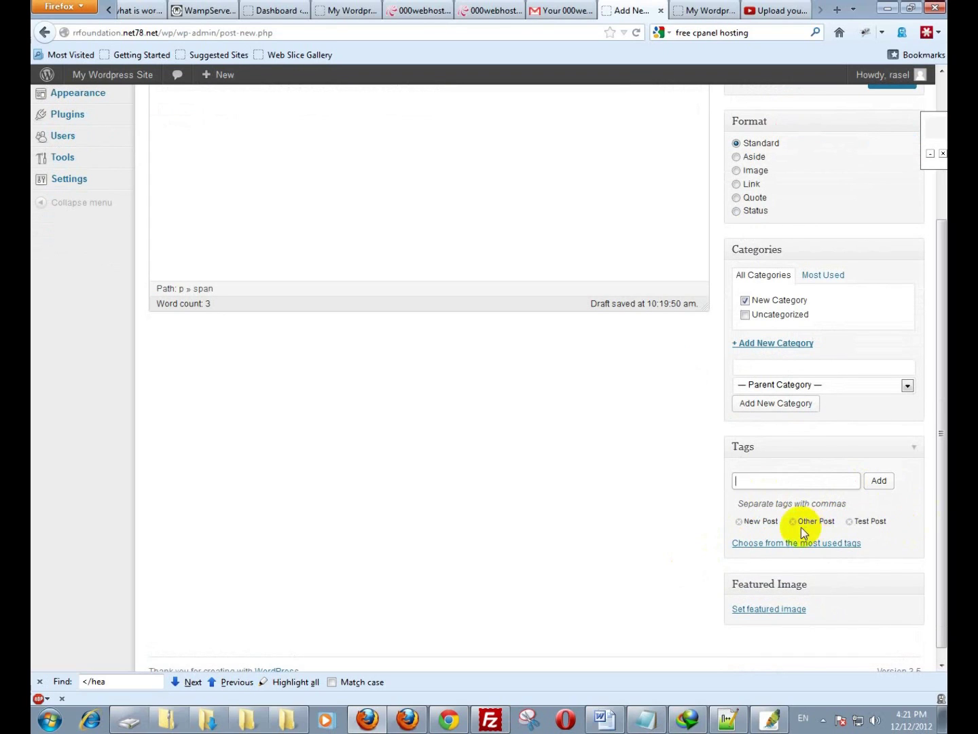
# Try to upload Desert.jpg from the Sample Pictures folder as the post's featured image
pyautogui.click(762, 616)
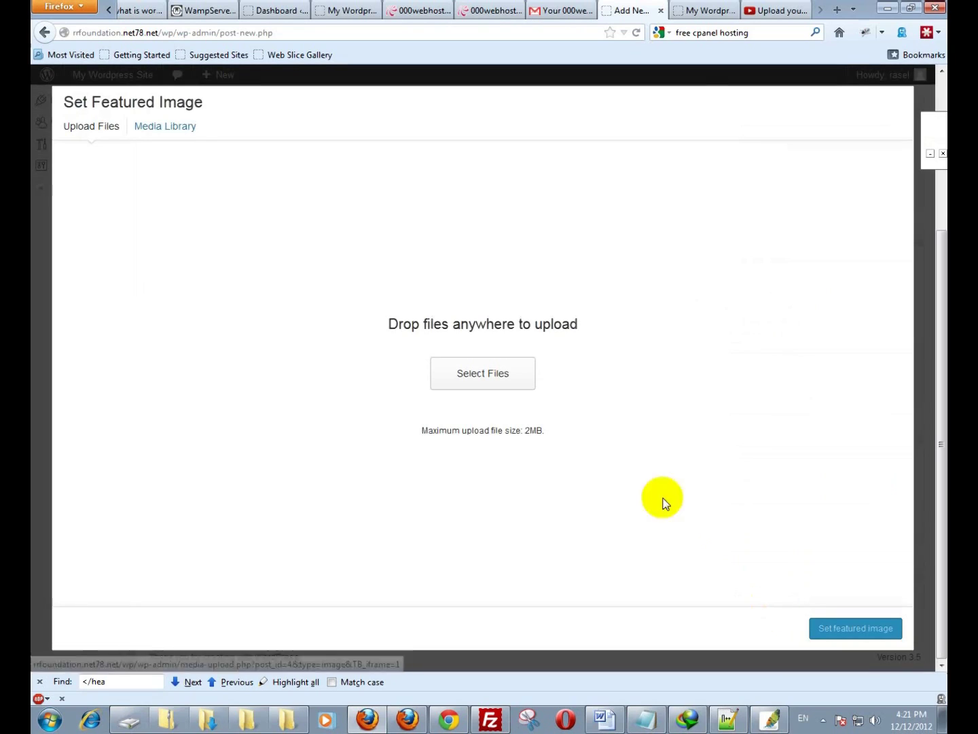
pyautogui.click(485, 375)
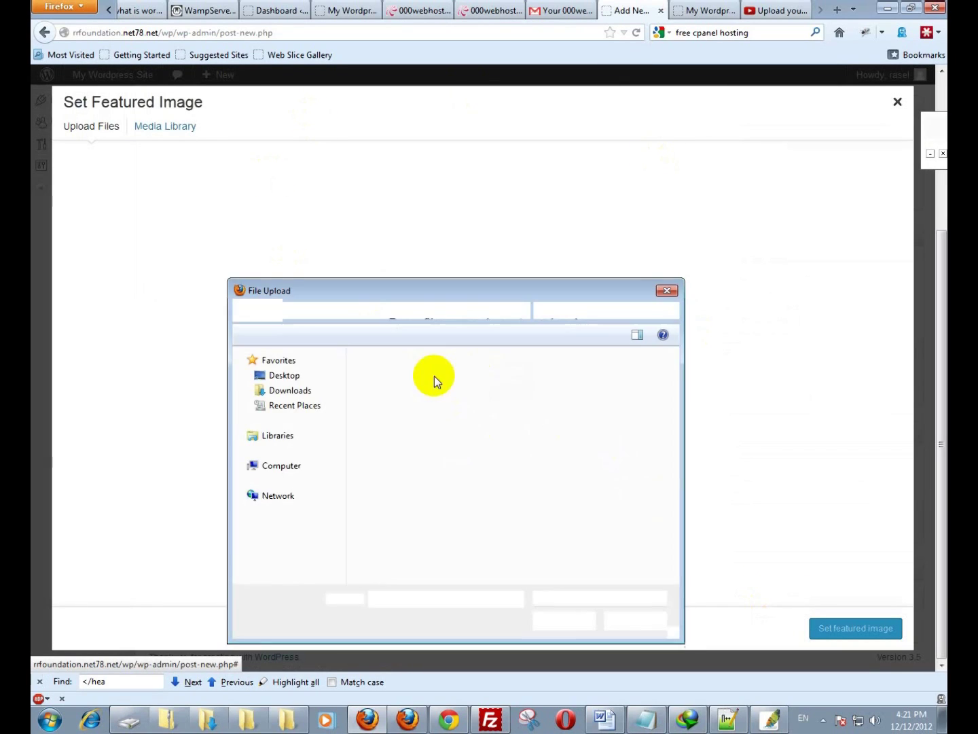
pyautogui.click(283, 481)
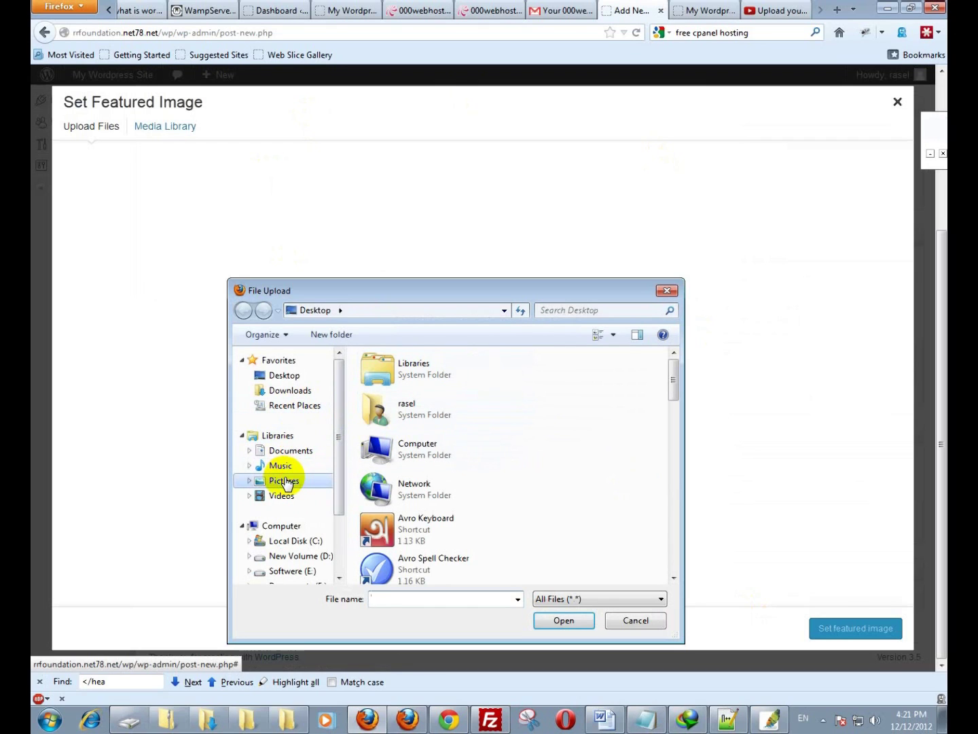
pyautogui.doubleClick(454, 435)
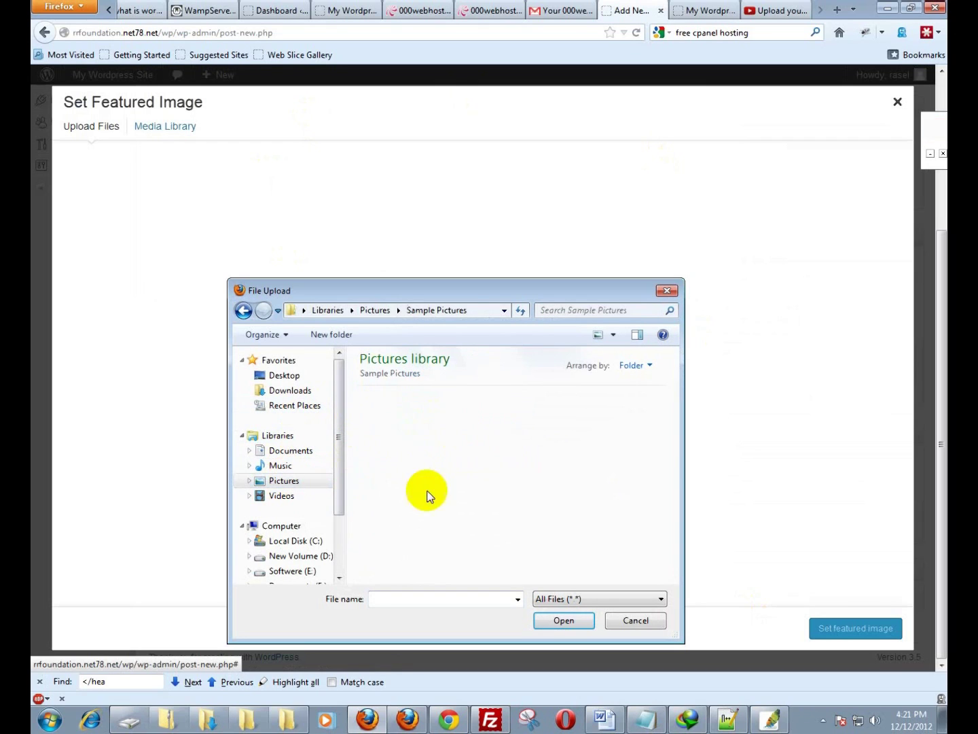
pyautogui.moveTo(483, 436); pyautogui.dragTo(480, 438)
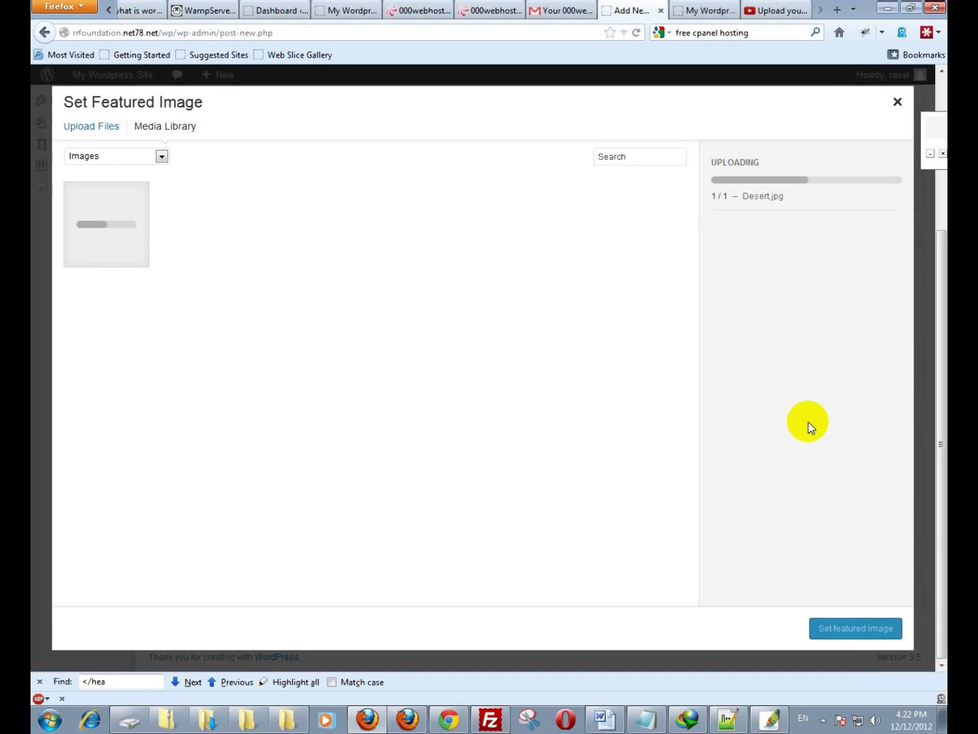
pyautogui.click(897, 103)
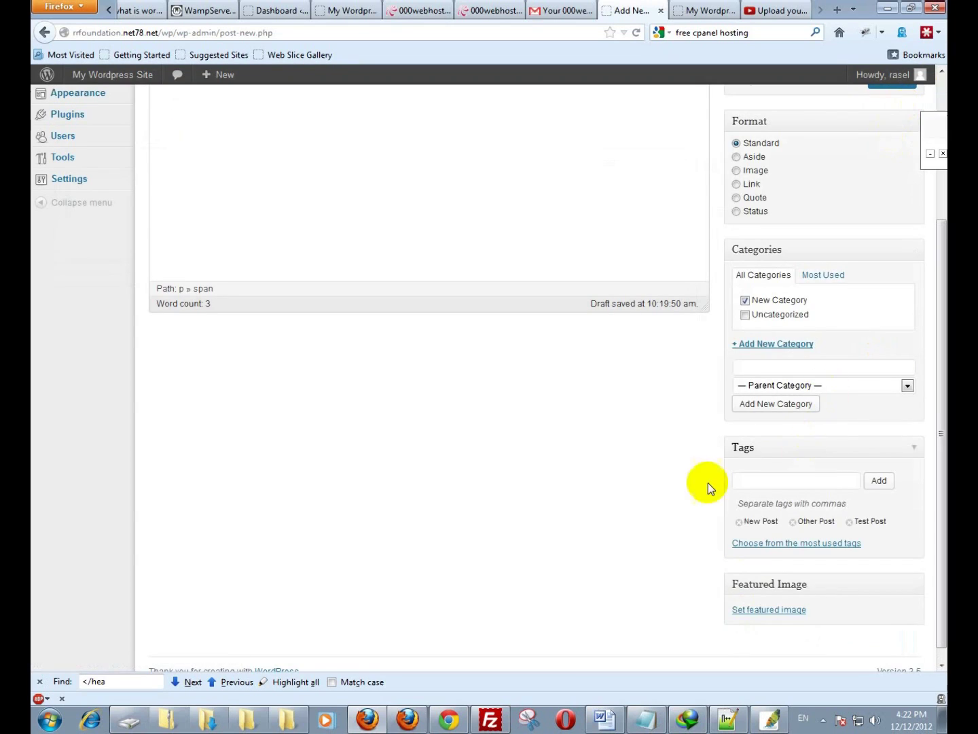
# Publish the post and reload the site's public front page to view it
pyautogui.scroll(5, 686, 488)
pyautogui.click(883, 266)
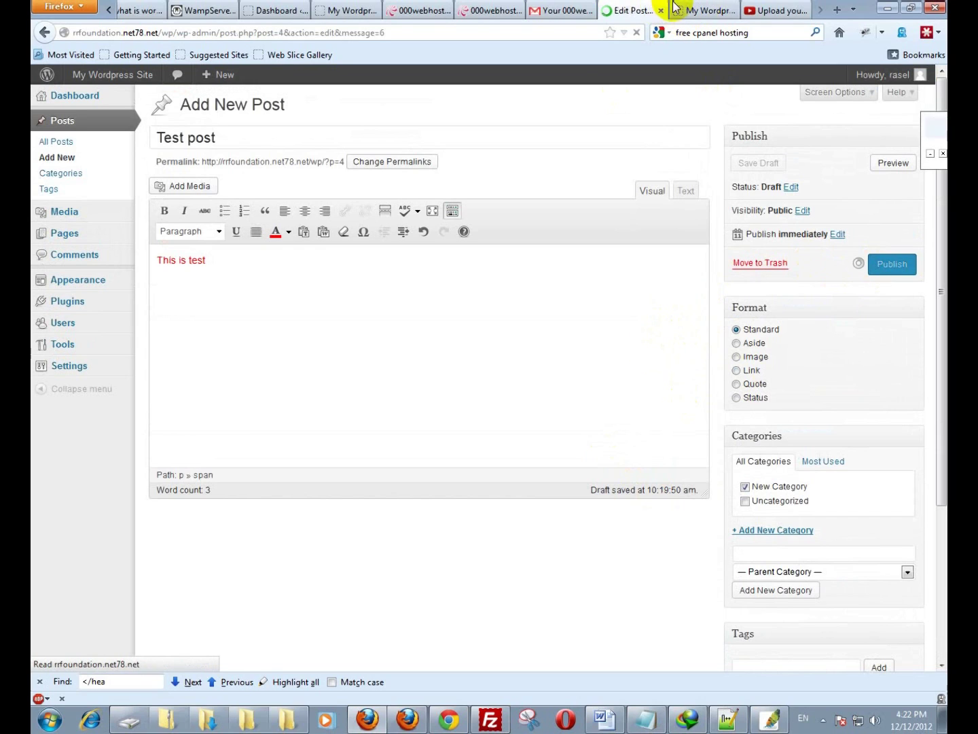
pyautogui.click(703, 11)
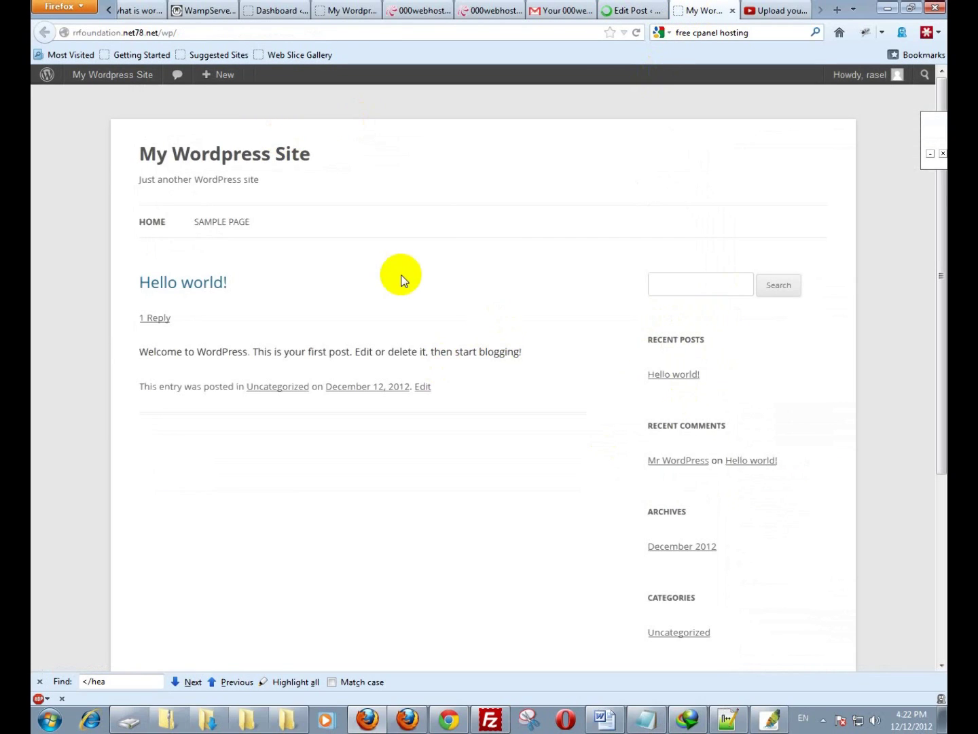
pyautogui.click(636, 32)
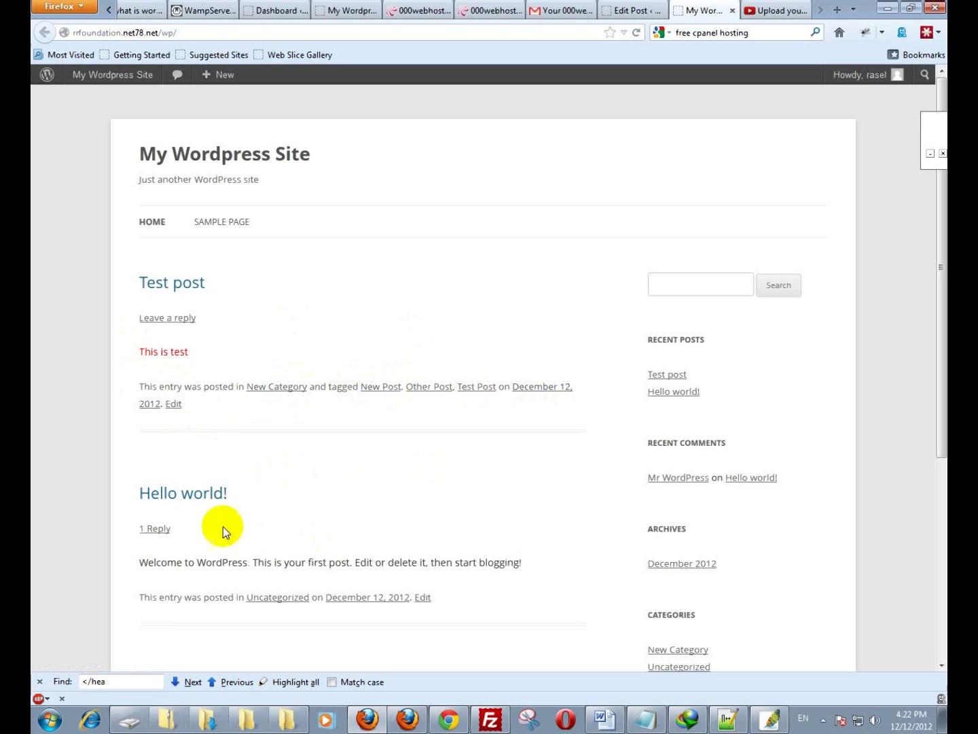
# Return to the administration area and review the post categories, the list of all posts, and the tags
pyautogui.click(631, 10)
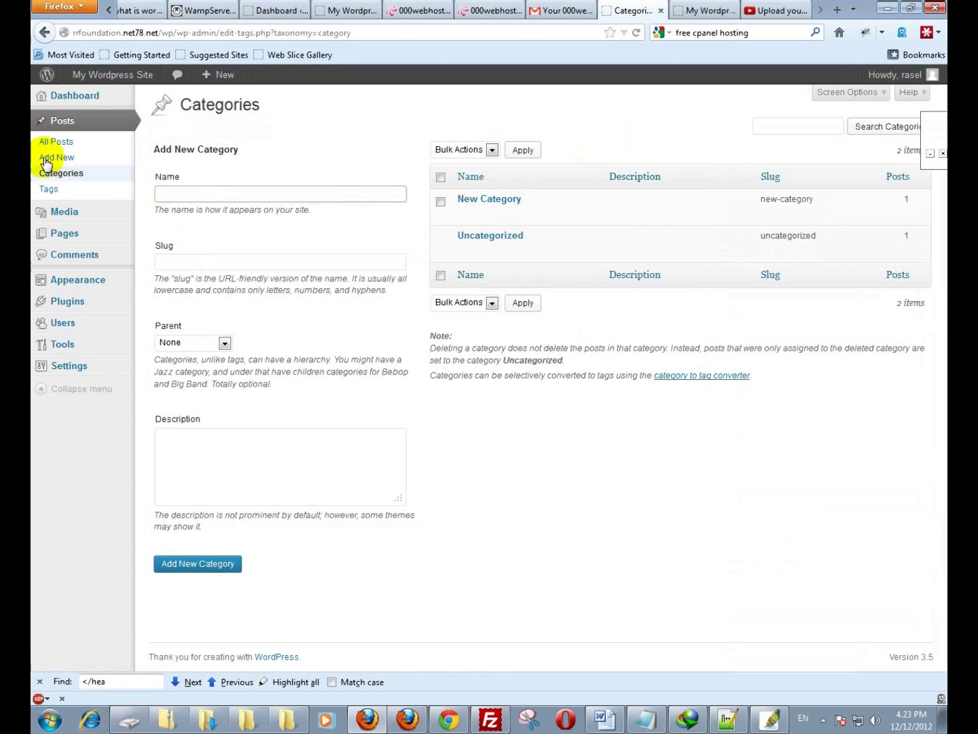
pyautogui.click(68, 142)
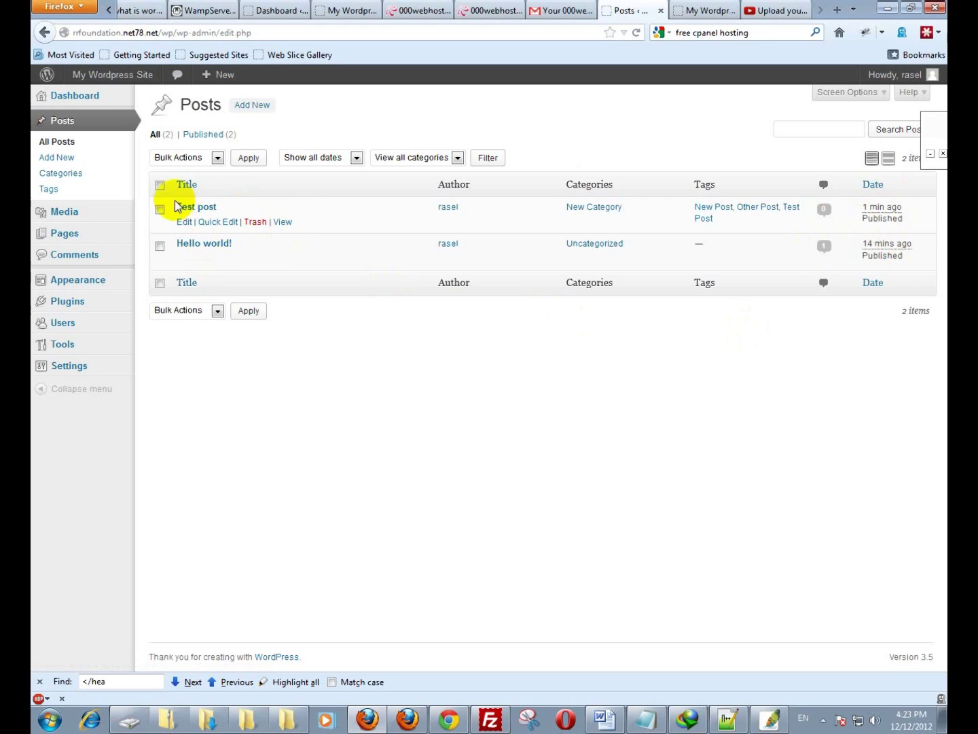
pyautogui.click(159, 210)
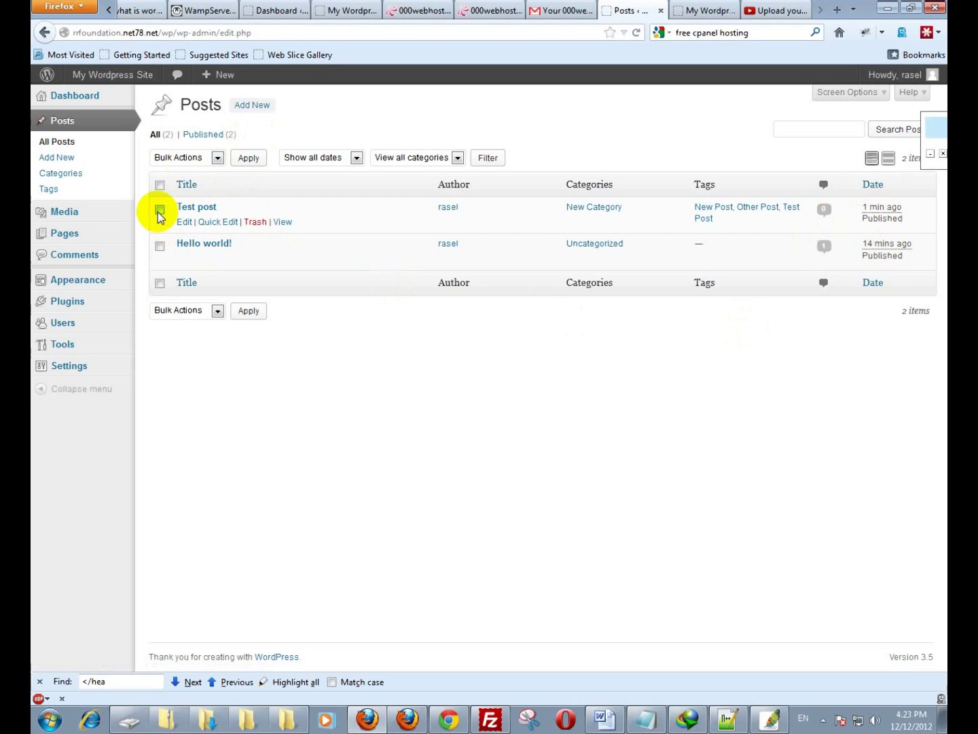
pyautogui.click(60, 194)
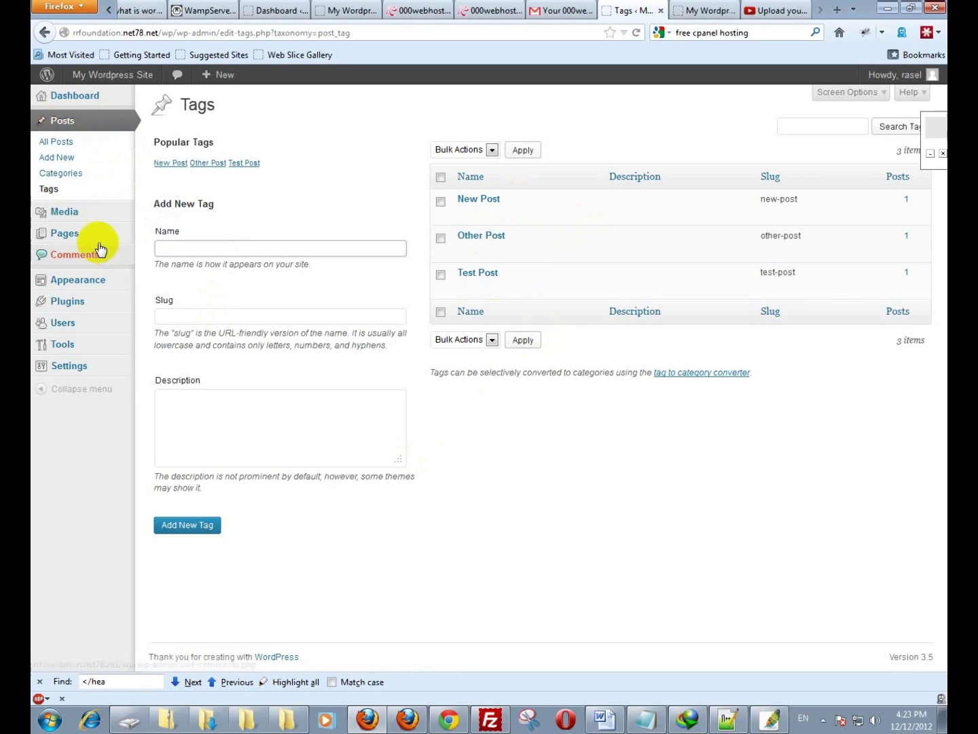
# Upload headche.png from the Desktop folder as new media and view it in the Media Library
pyautogui.moveTo(70, 218)
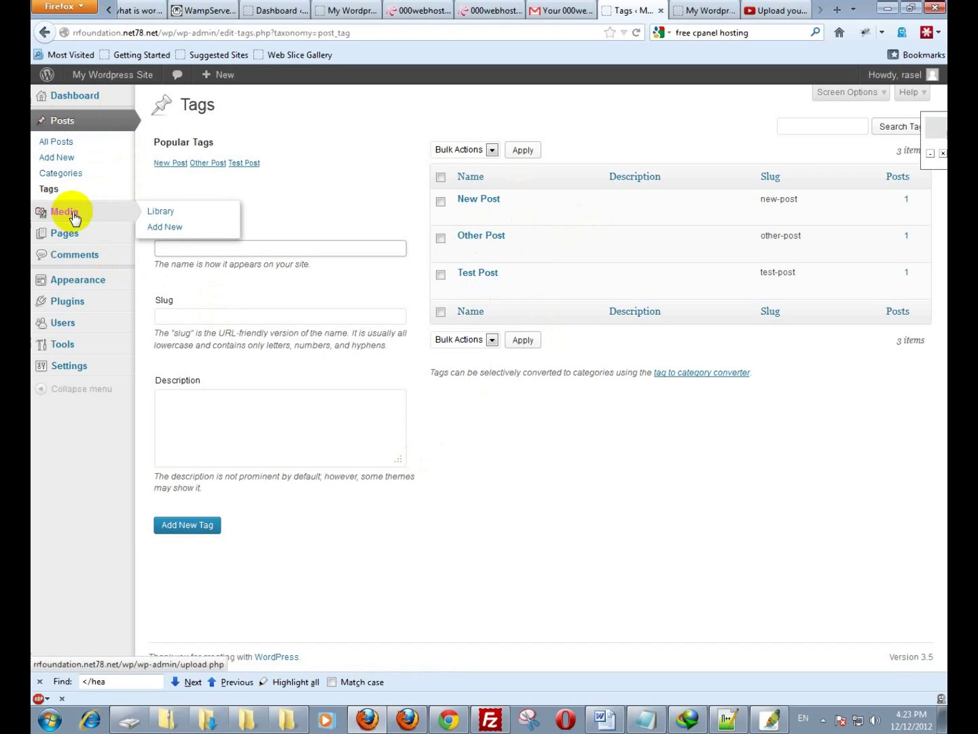
pyautogui.click(71, 218)
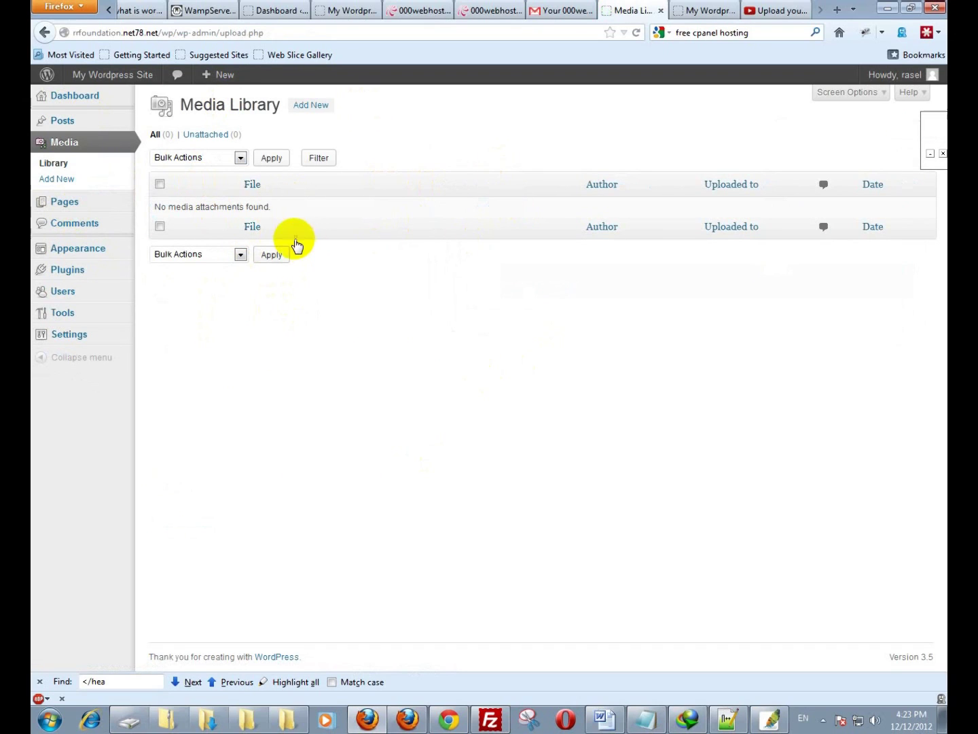
pyautogui.click(318, 111)
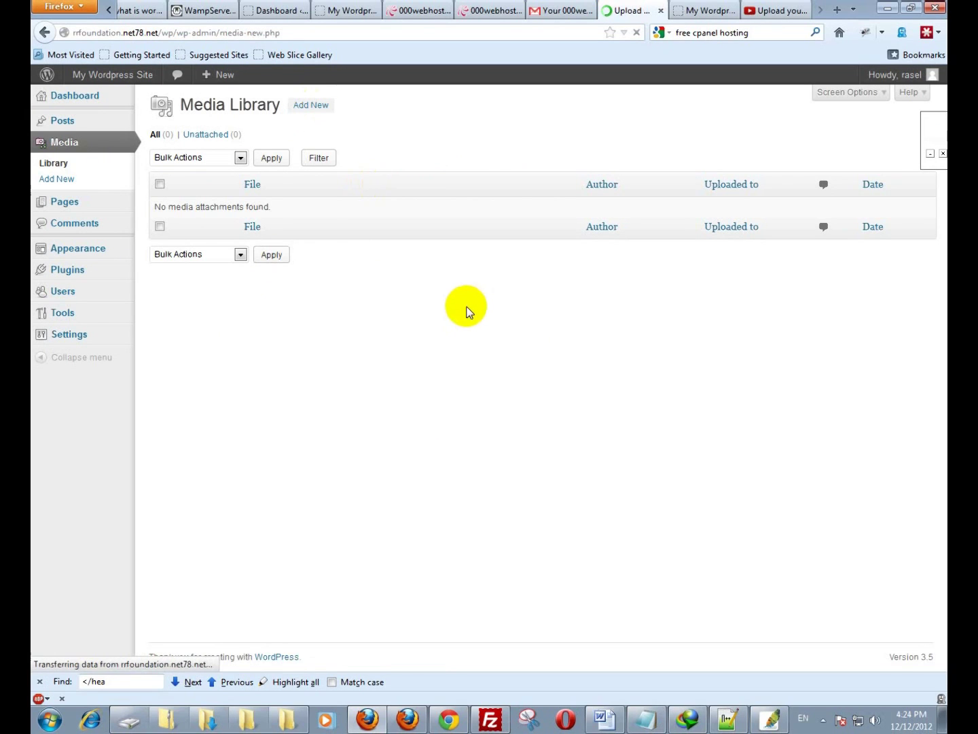
pyautogui.click(539, 224)
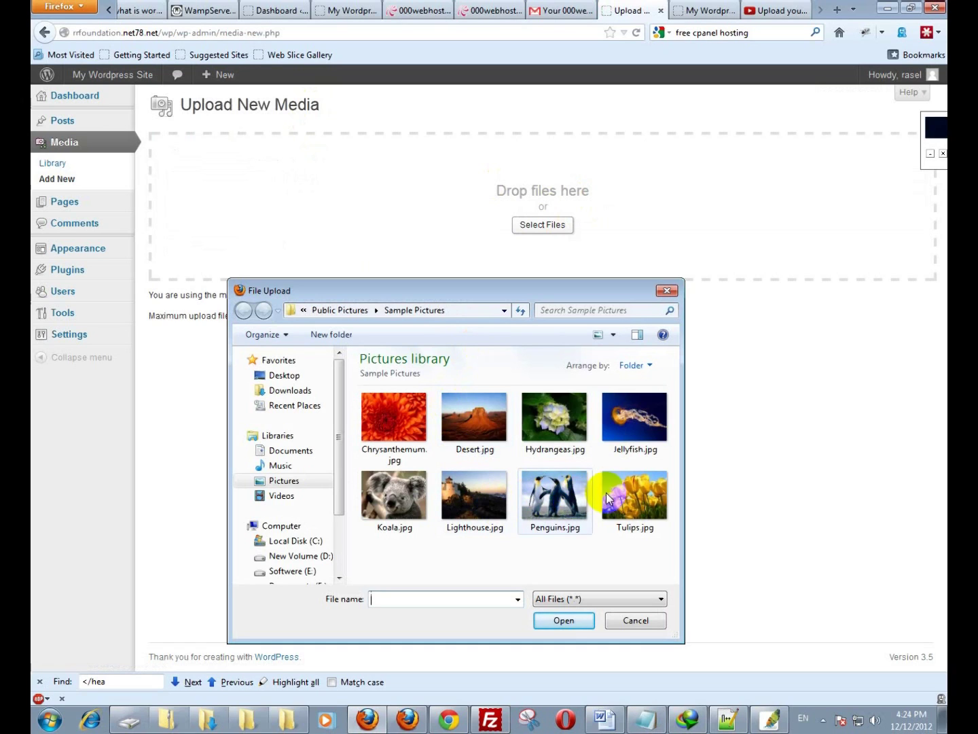
pyautogui.click(347, 310)
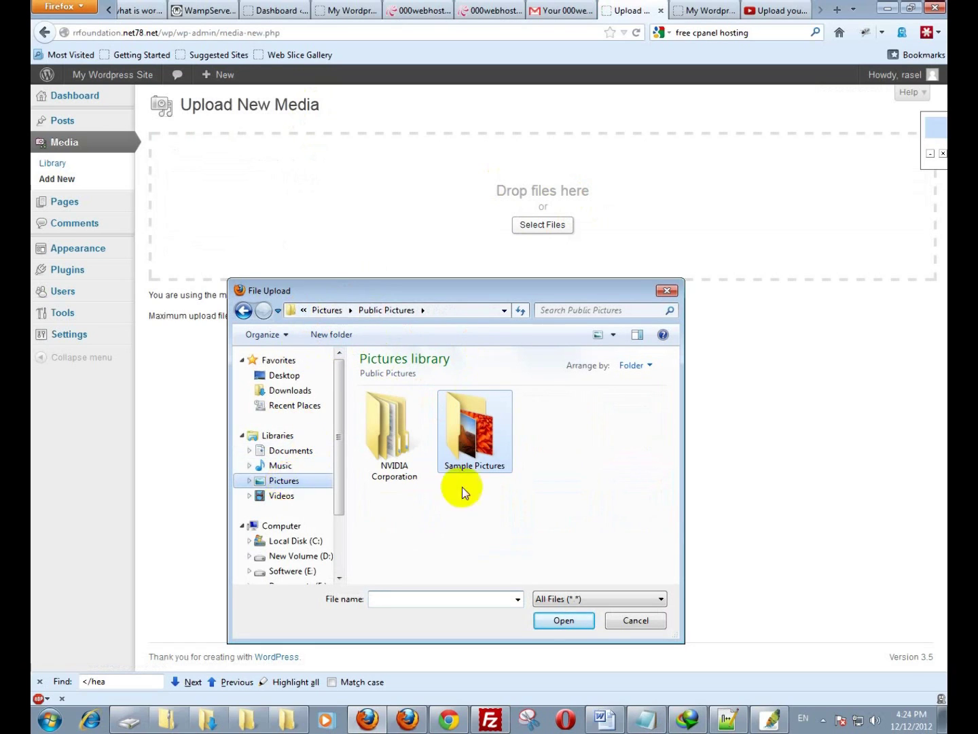
pyautogui.click(285, 482)
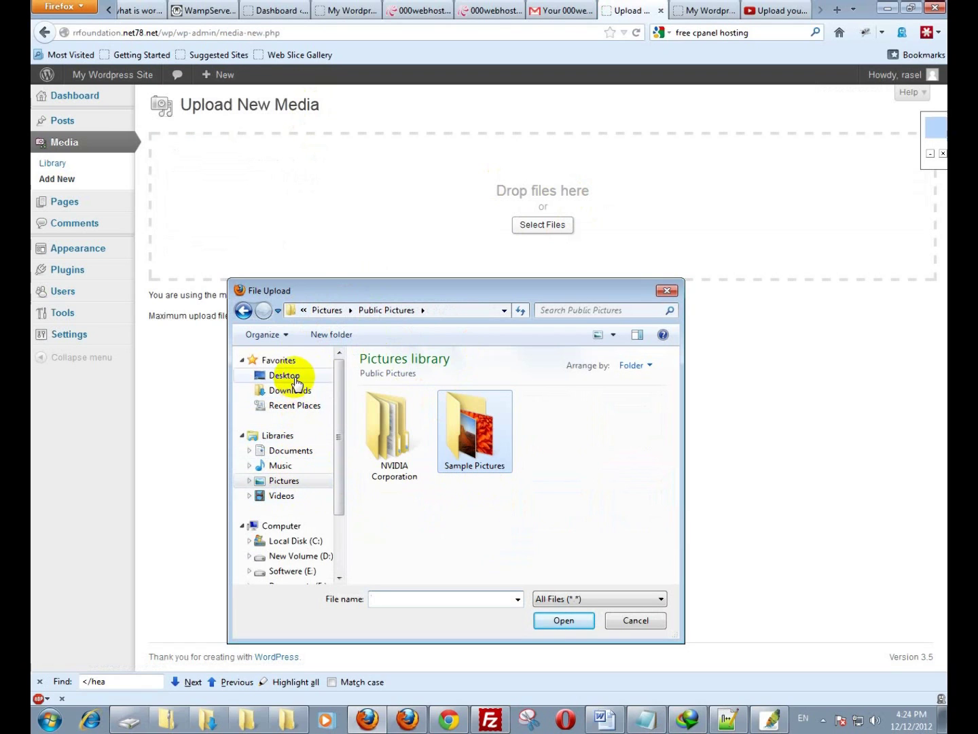
pyautogui.click(284, 377)
pyautogui.scroll(-5, 472, 441)
pyautogui.scroll(-5, 472, 441)
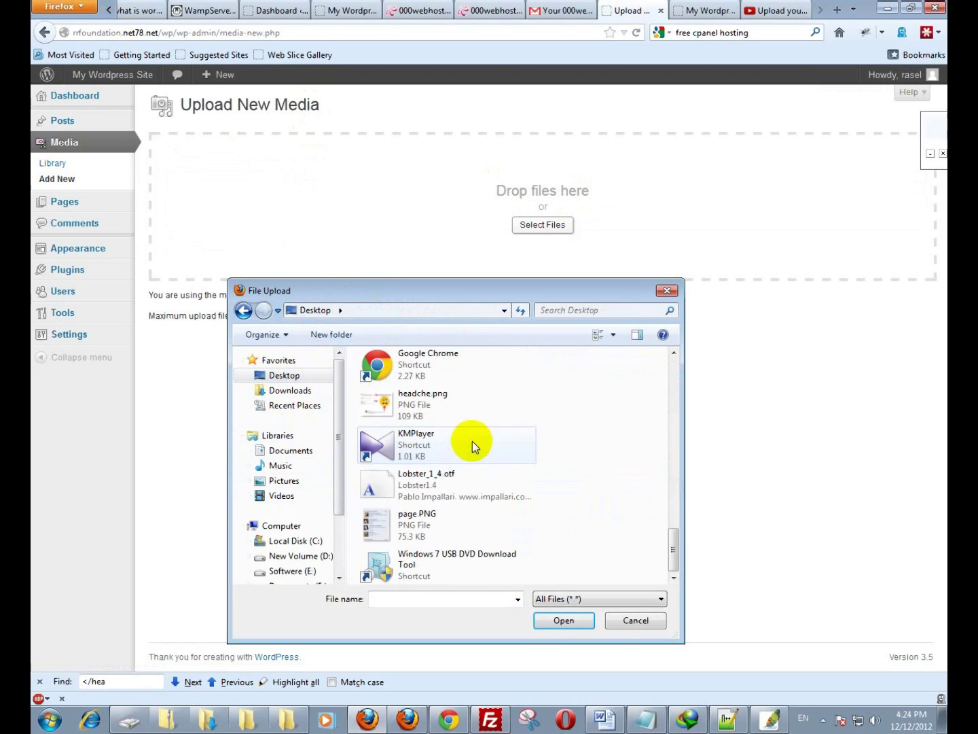
pyautogui.doubleClick(417, 406)
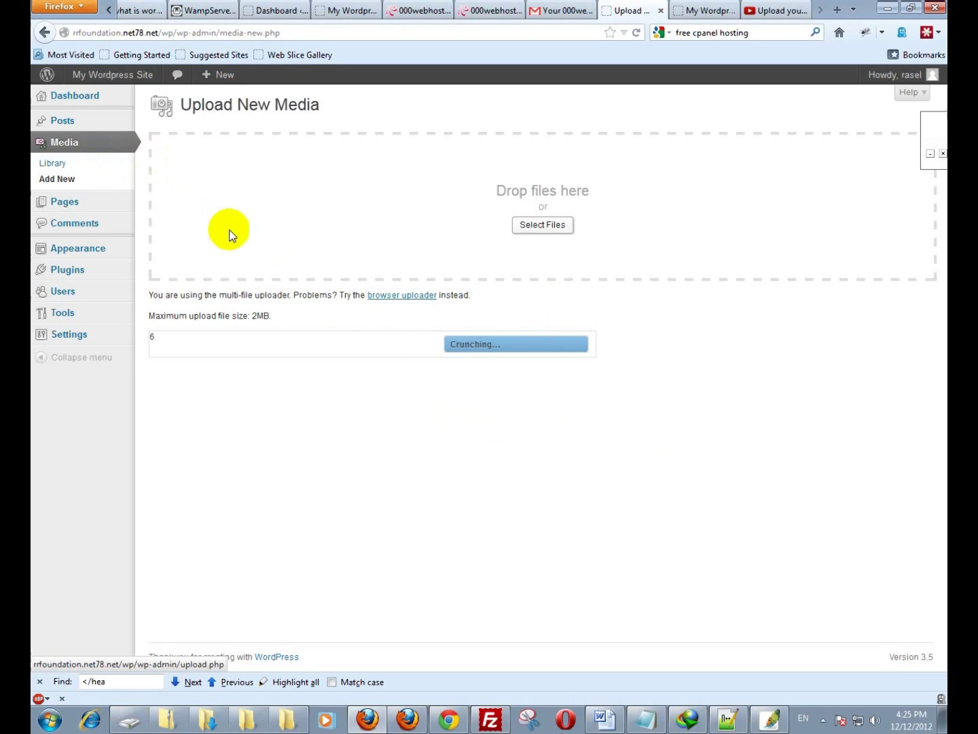
pyautogui.click(99, 169)
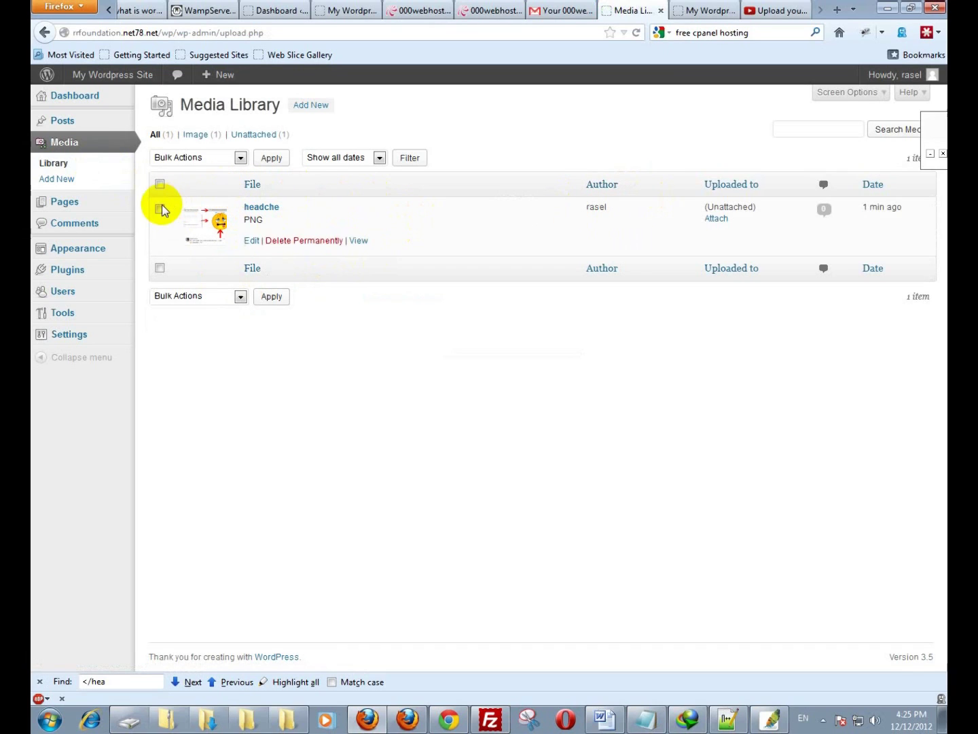
# Open the Sample Page on the public site and read through its content
pyautogui.moveTo(63, 208)
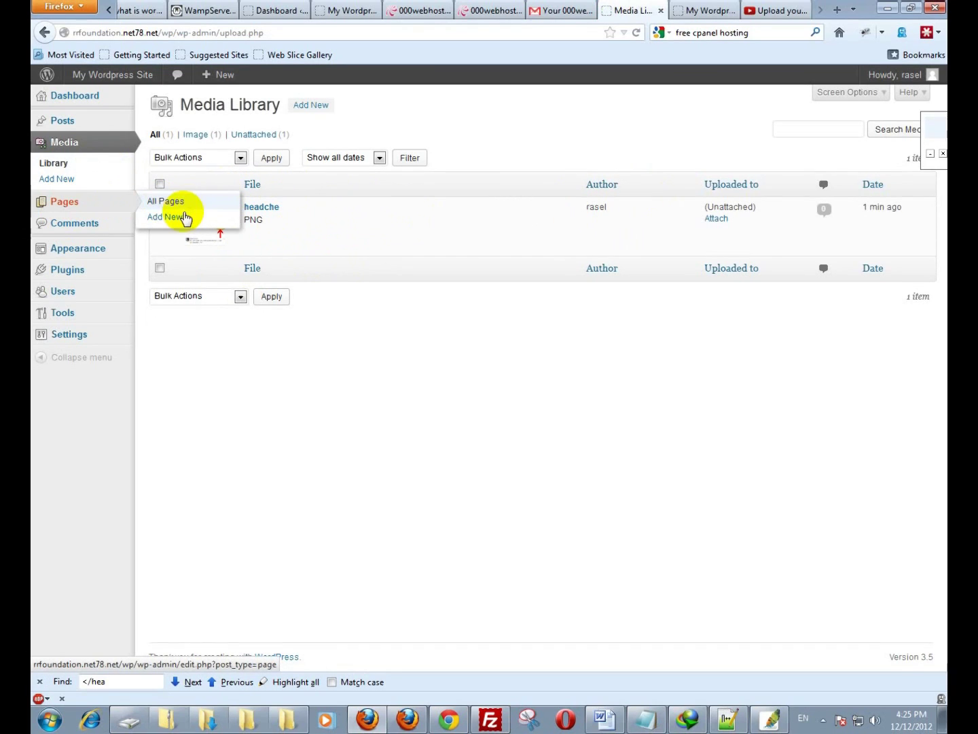
pyautogui.click(707, 11)
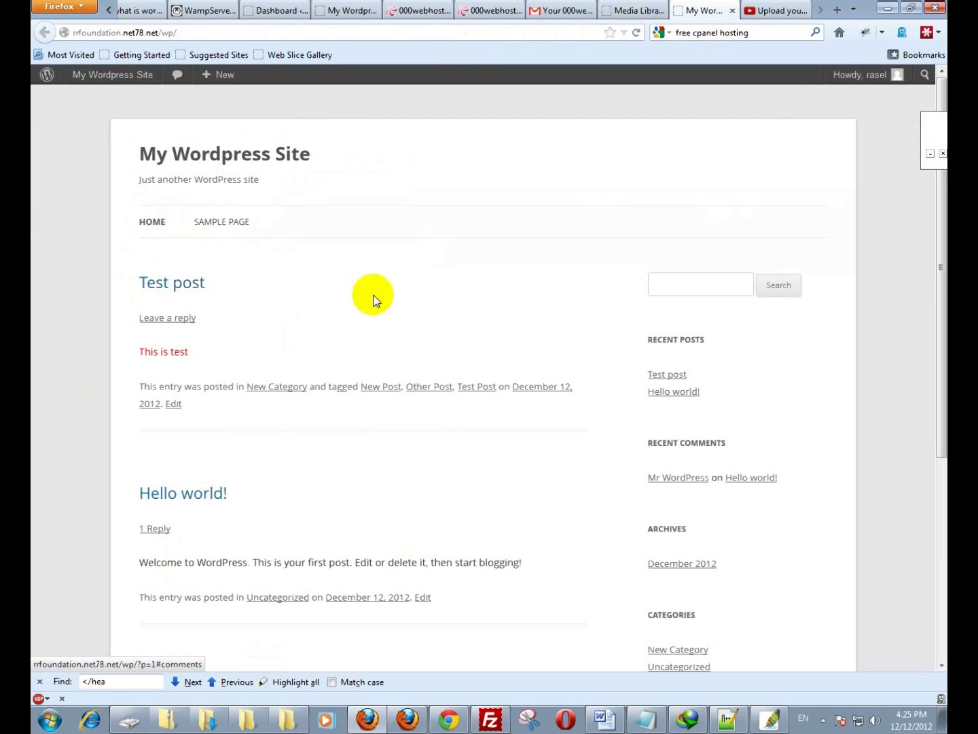
pyautogui.click(236, 233)
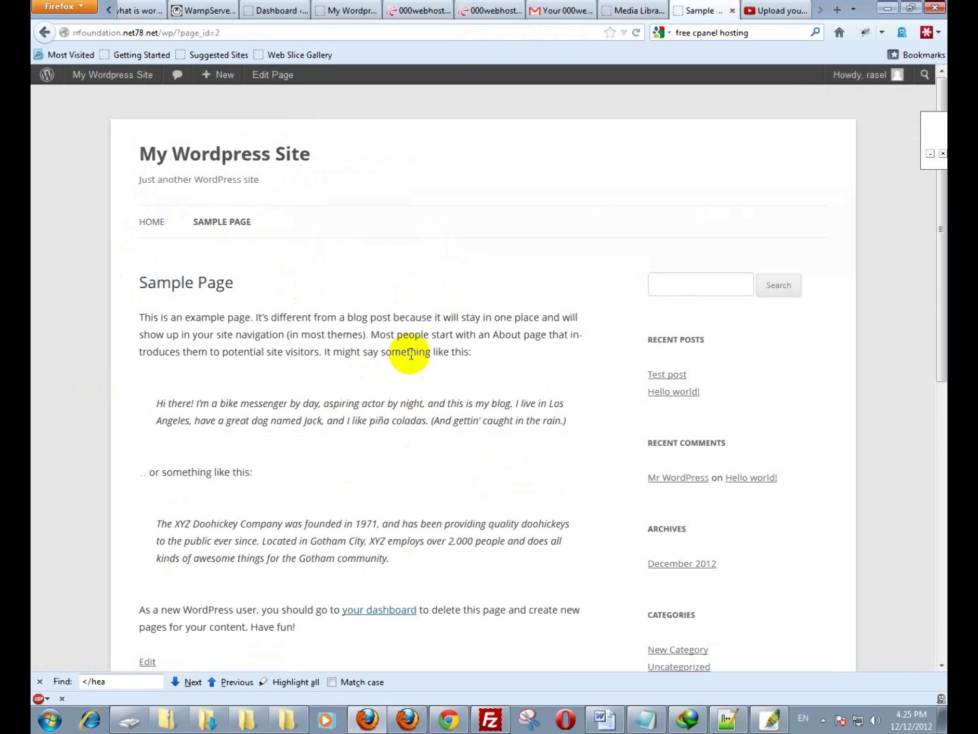
pyautogui.scroll(-2, 326, 382)
pyautogui.scroll(-3, 325, 381)
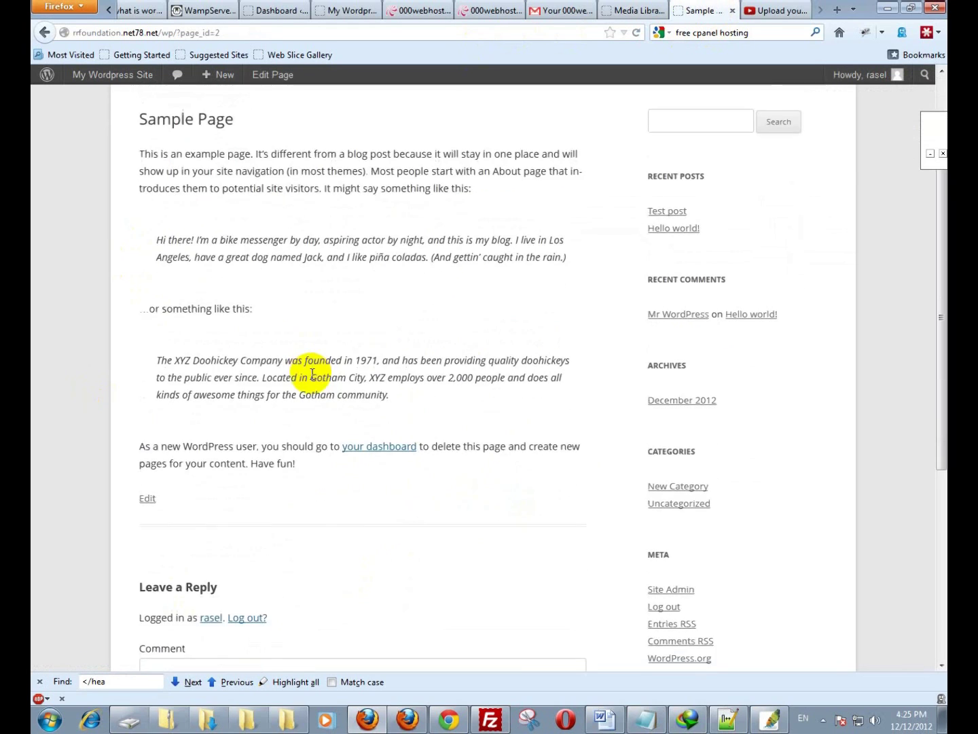
pyautogui.scroll(5, 279, 371)
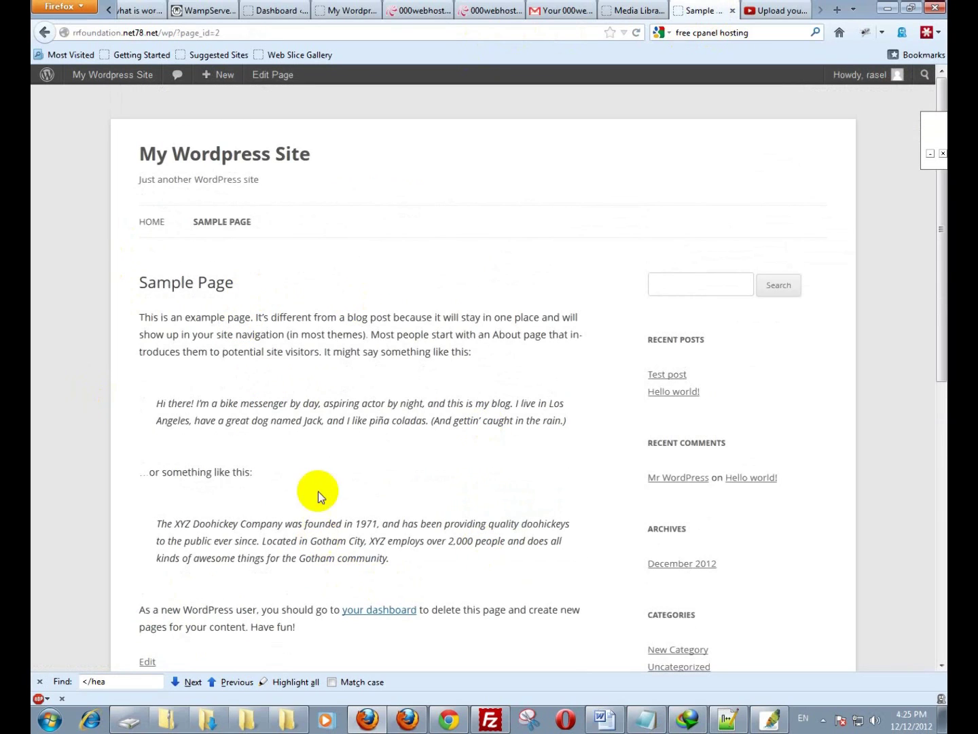
pyautogui.scroll(-5, 326, 483)
pyautogui.scroll(6, 306, 557)
# Return to the administration area, add a page titled "About Us" with the body "about us text", and publish it
pyautogui.click(635, 10)
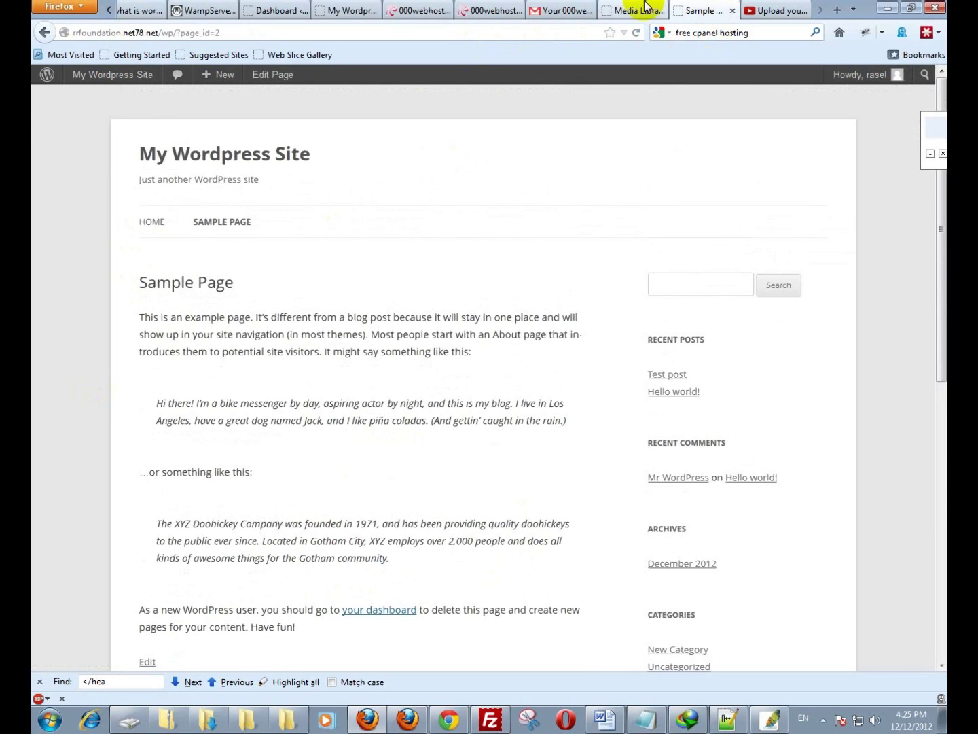
pyautogui.click(312, 106)
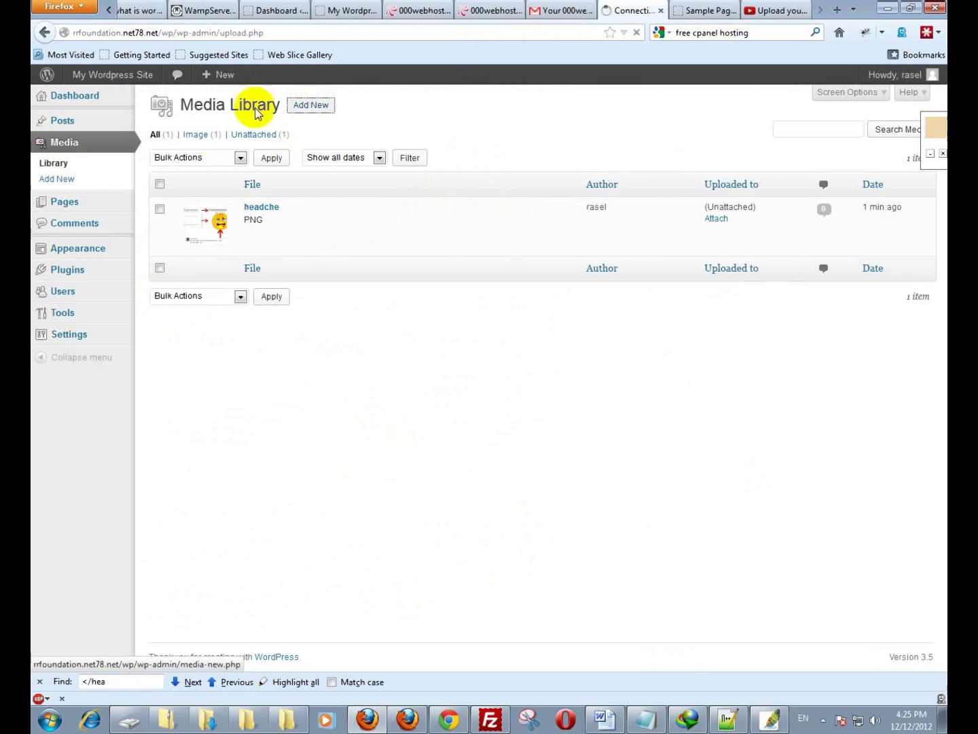
pyautogui.moveTo(89, 204)
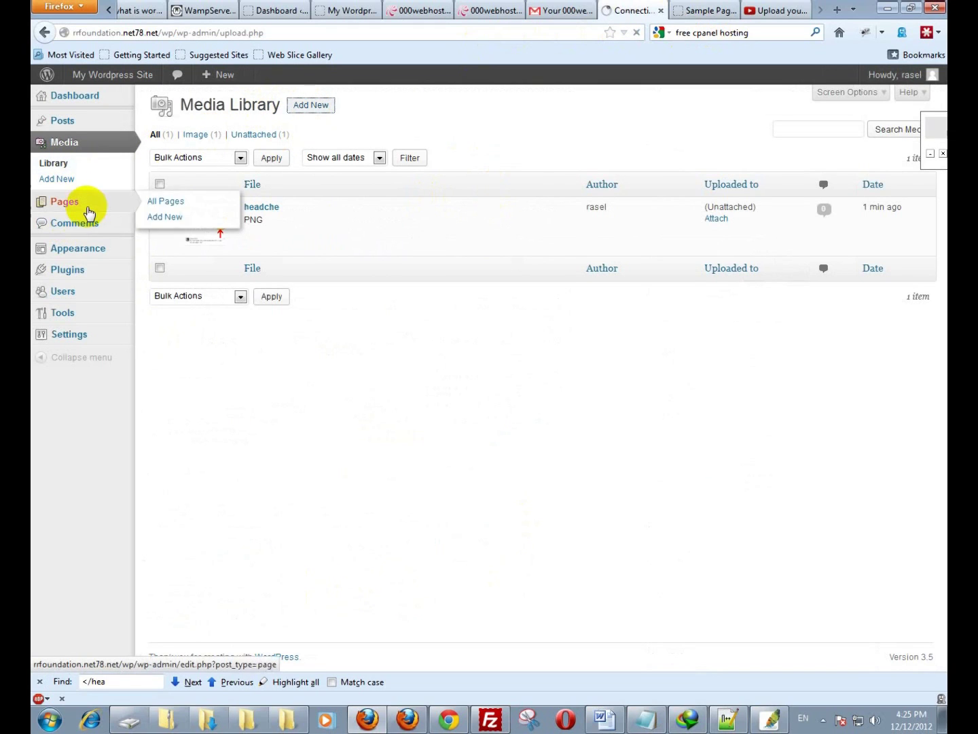
pyautogui.click(179, 219)
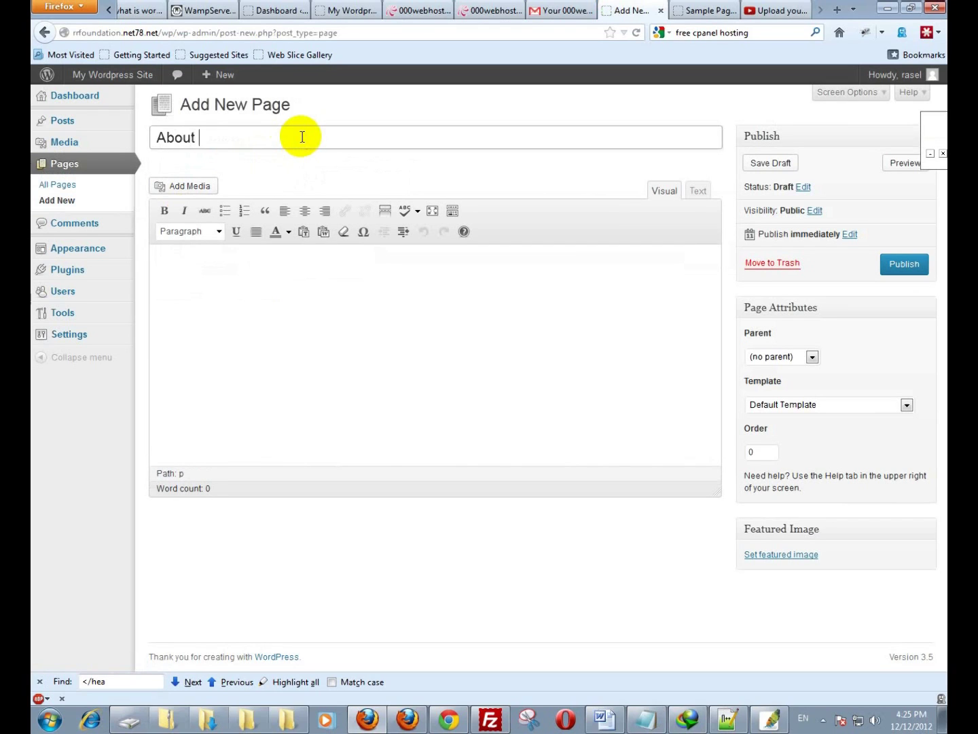
pyautogui.click(294, 378)
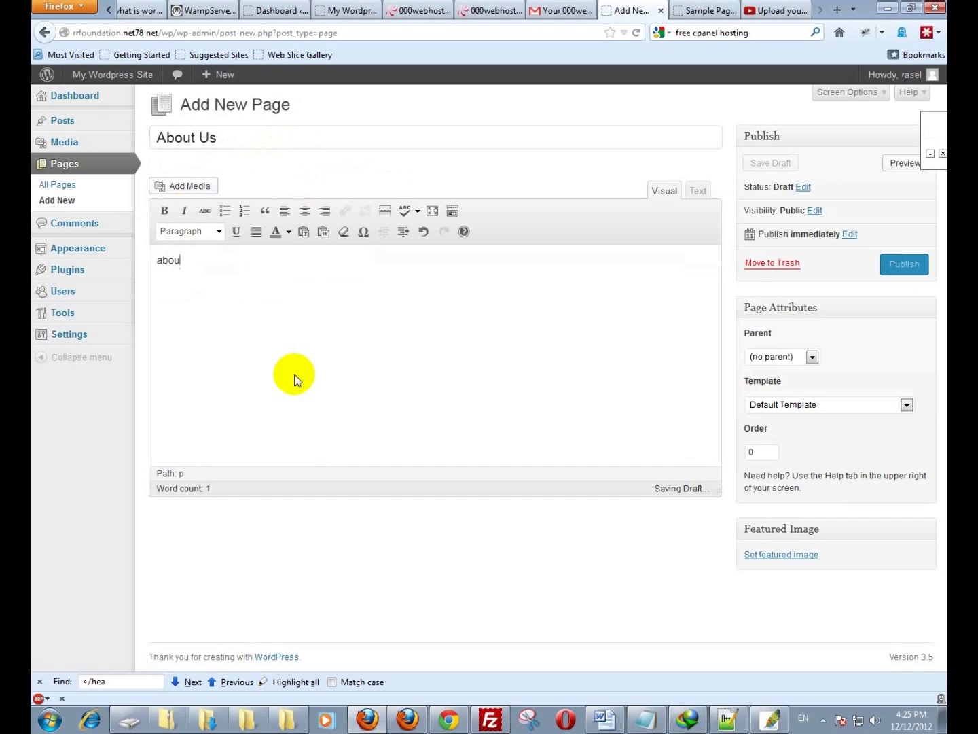
pyautogui.write('about us text')
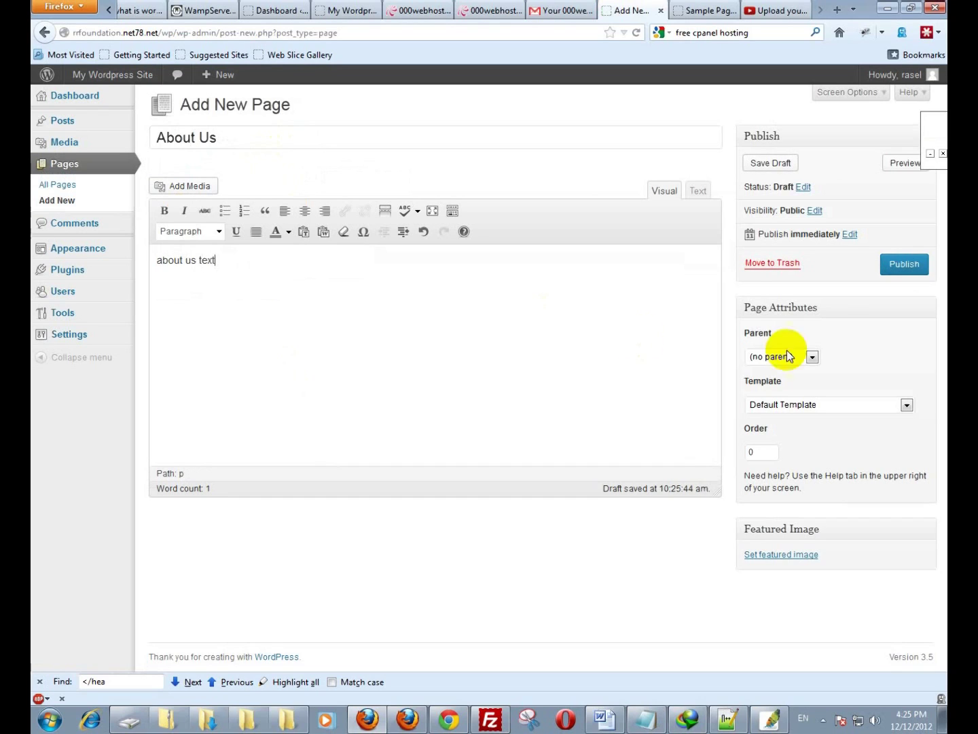
pyautogui.click(896, 270)
# View the About Us page and its body text on the public site
pyautogui.click(706, 10)
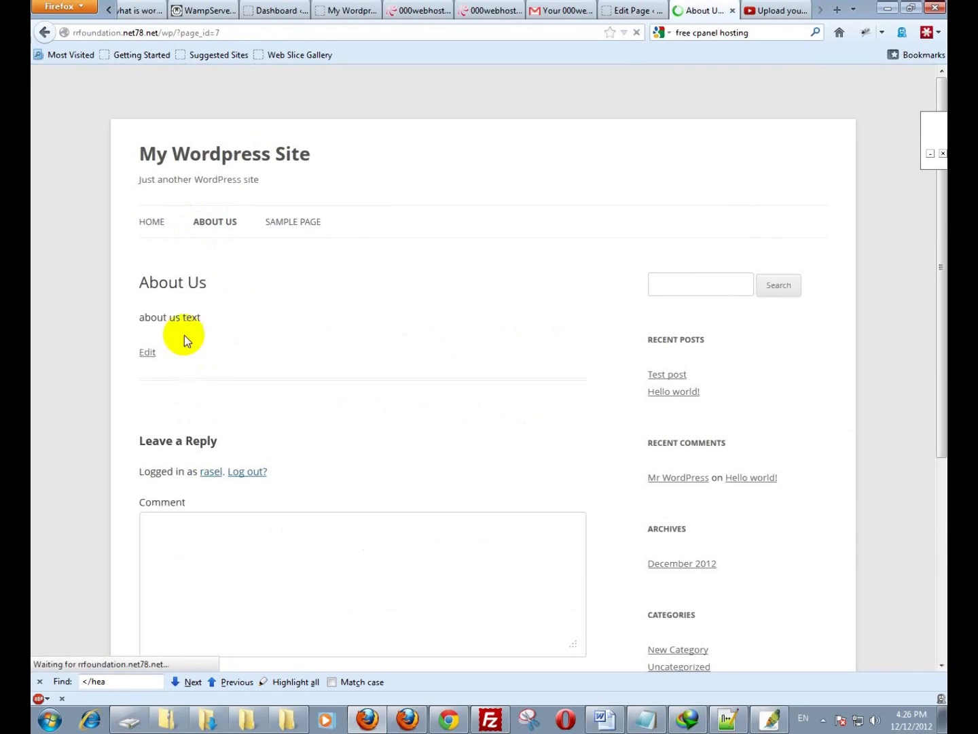
pyautogui.moveTo(139, 316); pyautogui.dragTo(244, 319)
pyautogui.click(297, 309)
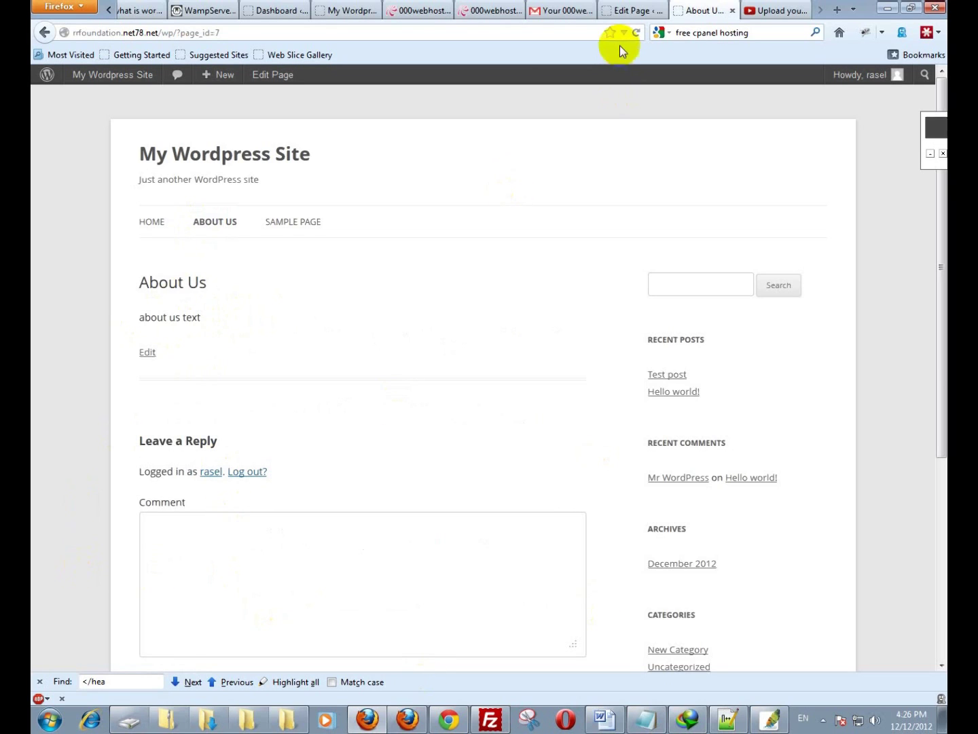
# Return to the About Us page editor and show its Custom Fields, Discussion, Comments, Slug, Author and Revisions boxes
pyautogui.click(629, 10)
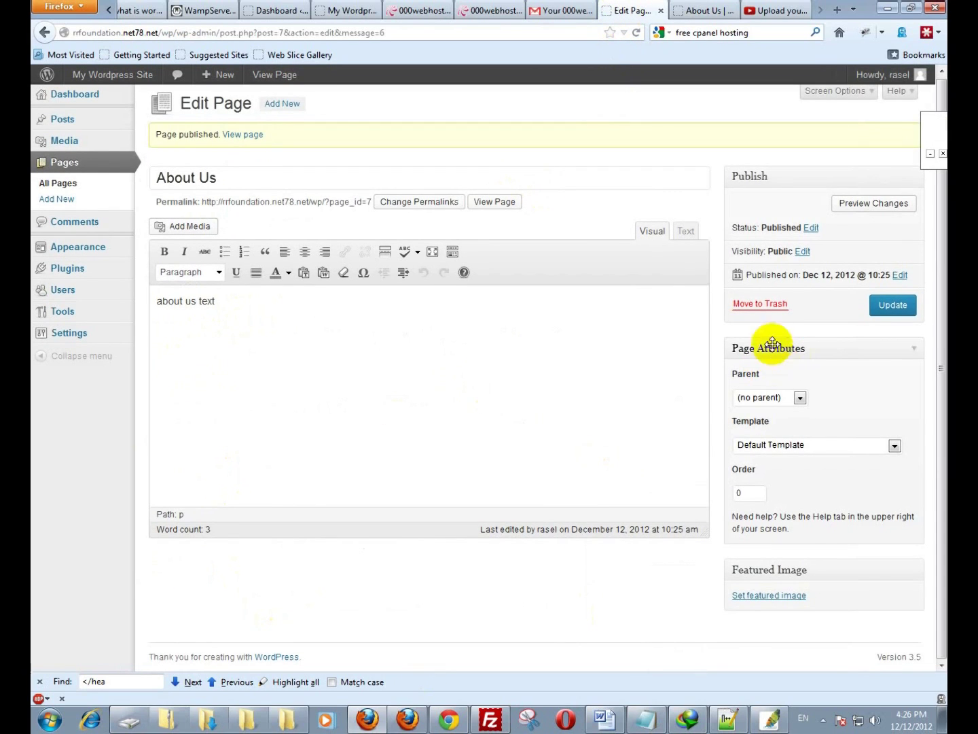
pyautogui.click(840, 93)
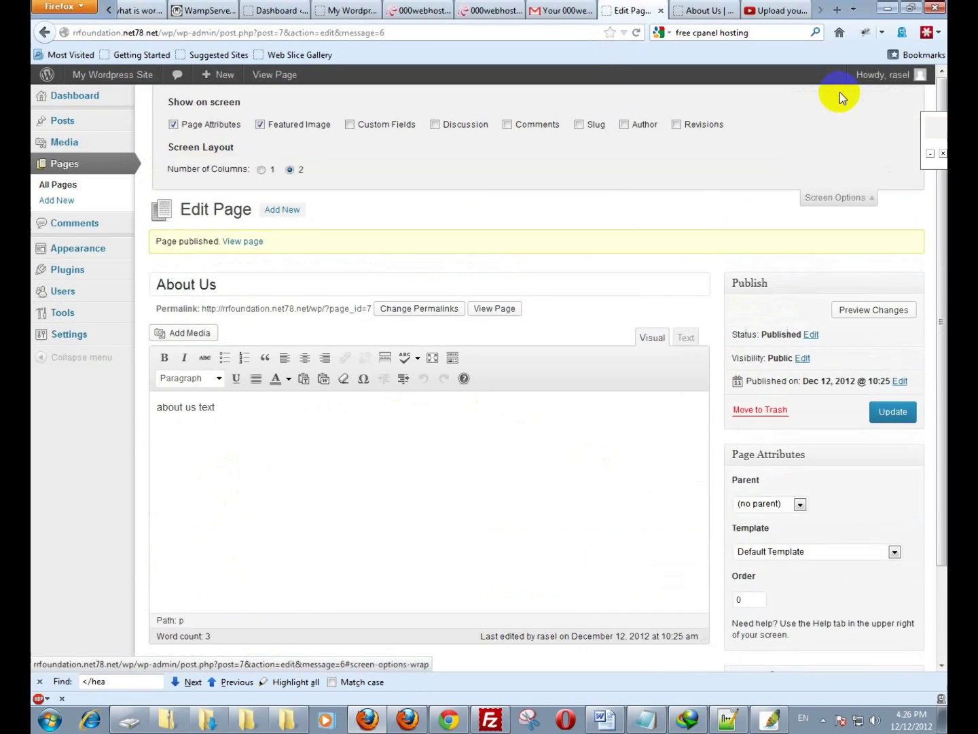
pyautogui.click(535, 128)
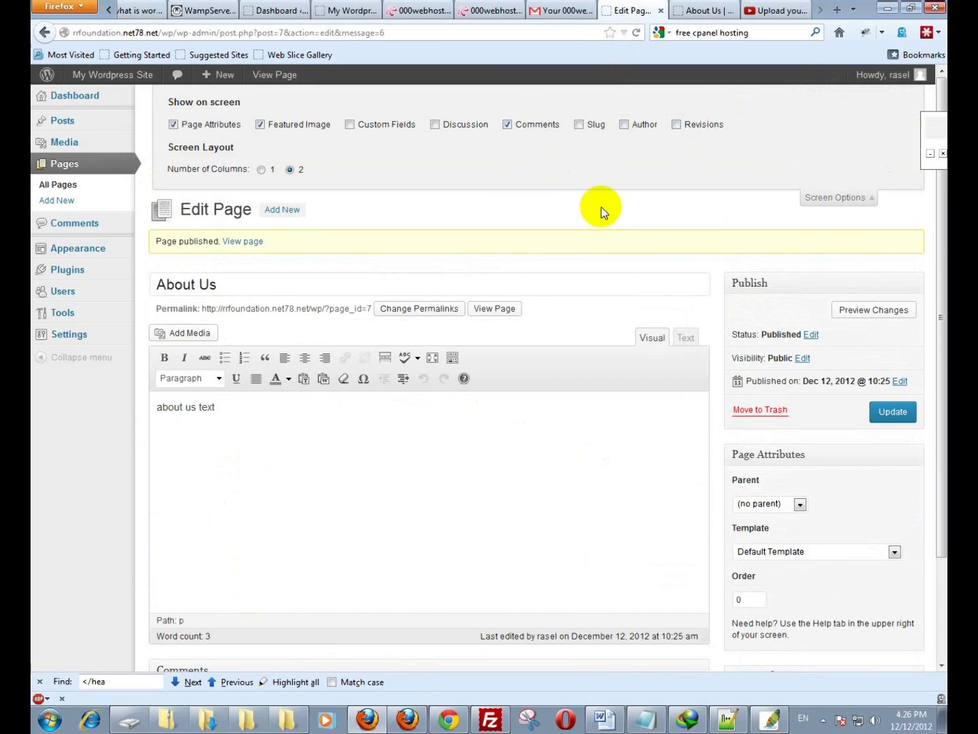
pyautogui.click(692, 125)
pyautogui.click(635, 124)
pyautogui.click(445, 126)
pyautogui.click(370, 126)
pyautogui.click(833, 200)
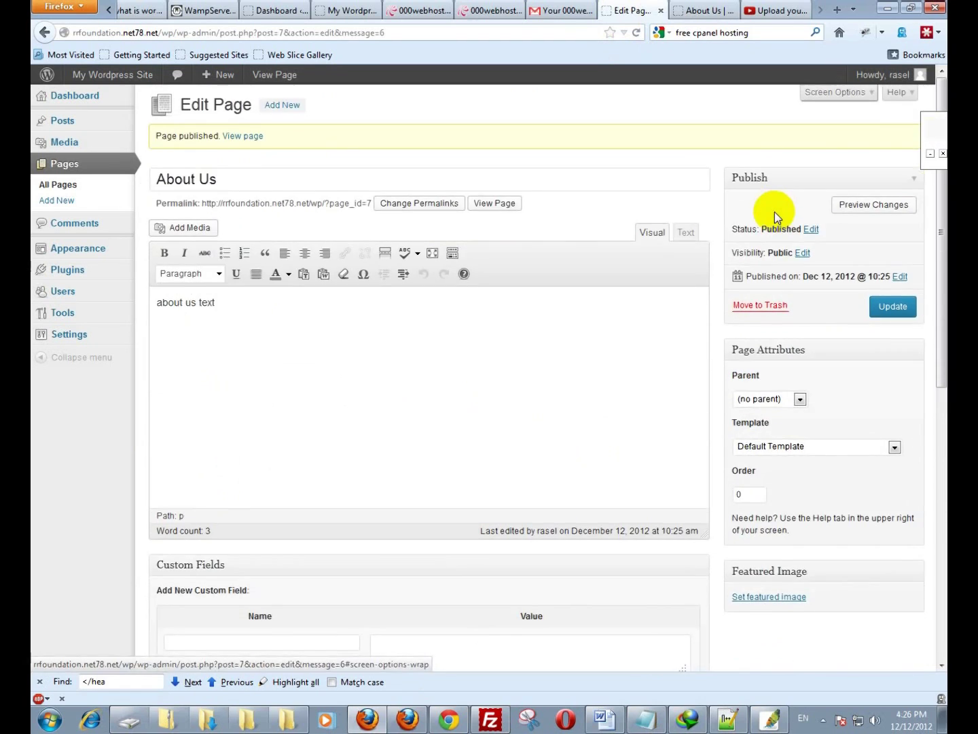
# Disallow comments as well as trackbacks and pingbacks for the About Us page
pyautogui.scroll(-5, 462, 367)
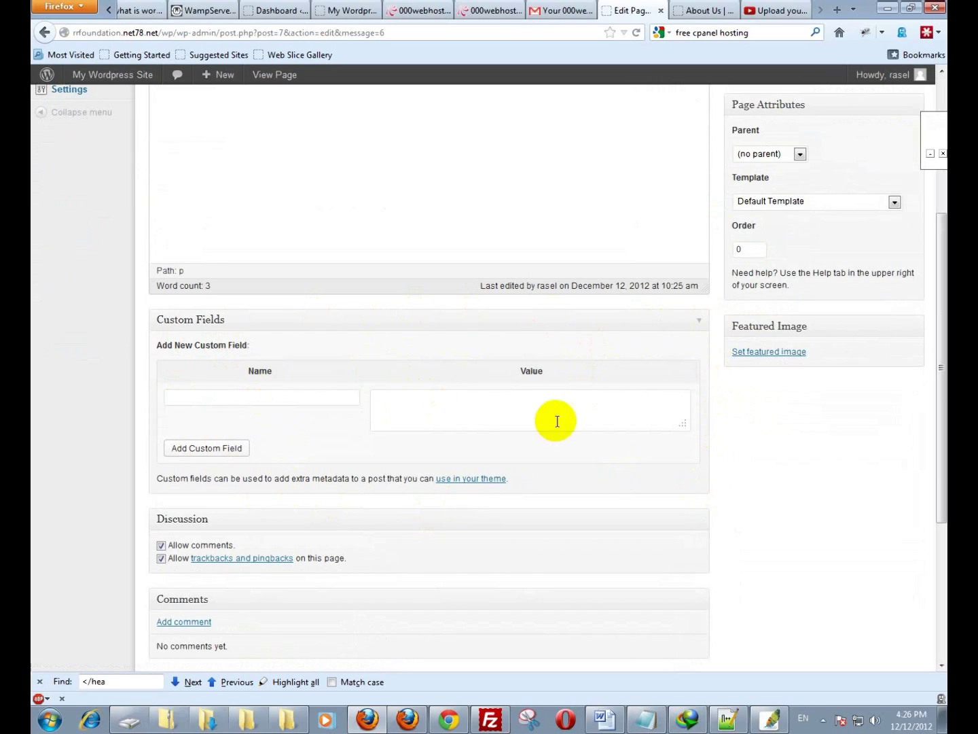
pyautogui.scroll(-4, 298, 456)
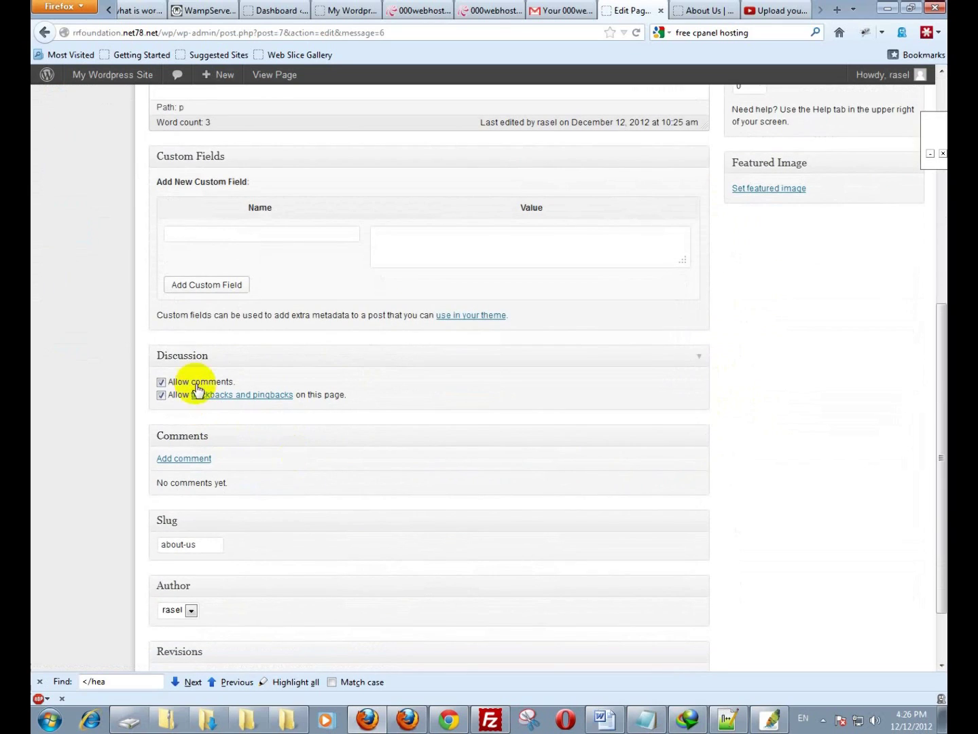
pyautogui.click(161, 381)
pyautogui.click(161, 394)
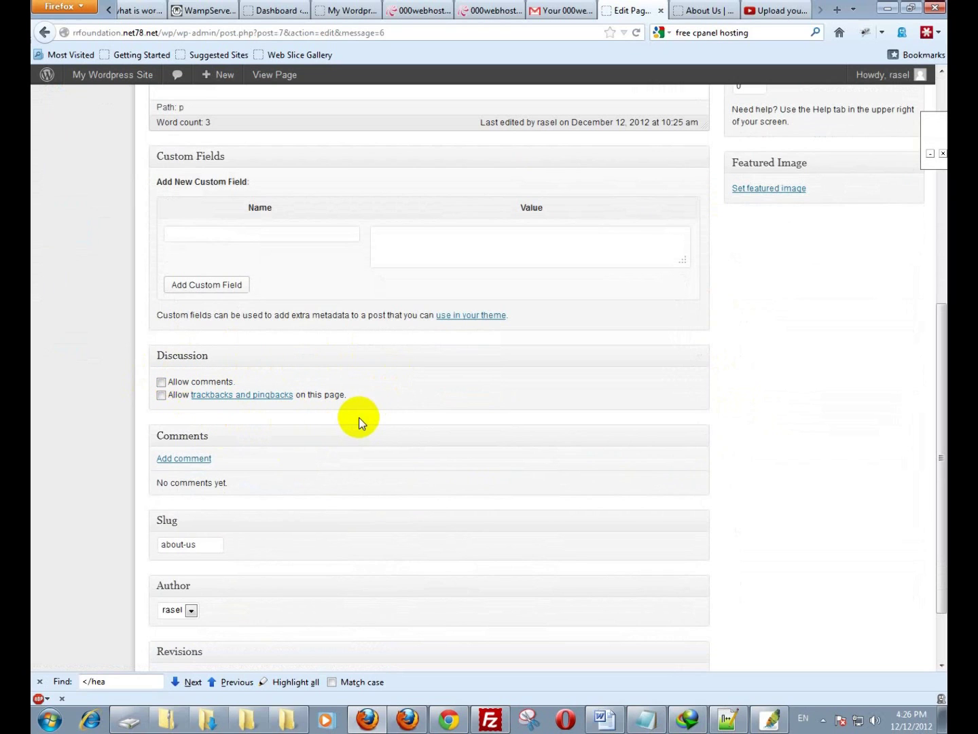
# Review the page's additional editing boxes, including the slug, the available authors and the revisions
pyautogui.scroll(-2, 295, 430)
pyautogui.scroll(5, 192, 464)
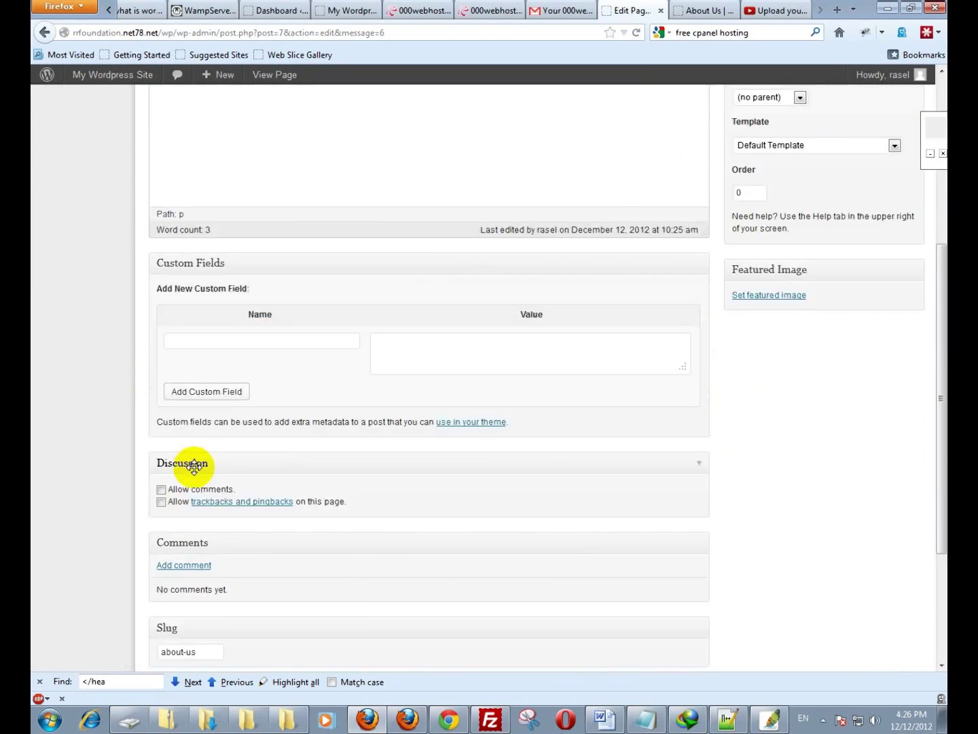
pyautogui.scroll(5, 194, 466)
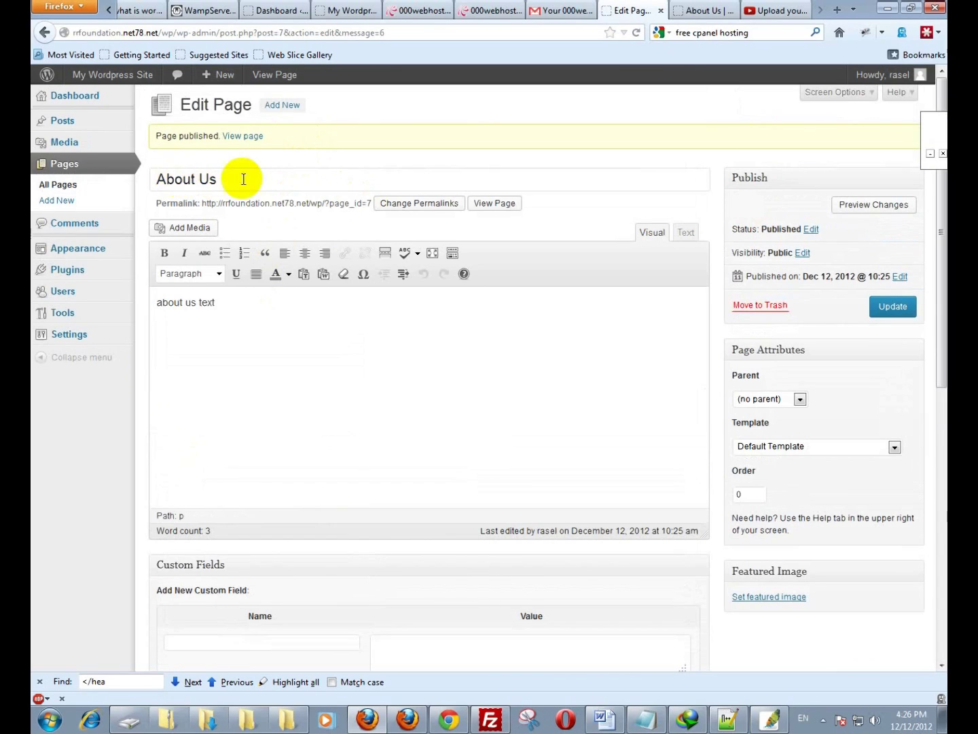
pyautogui.scroll(-4, 204, 187)
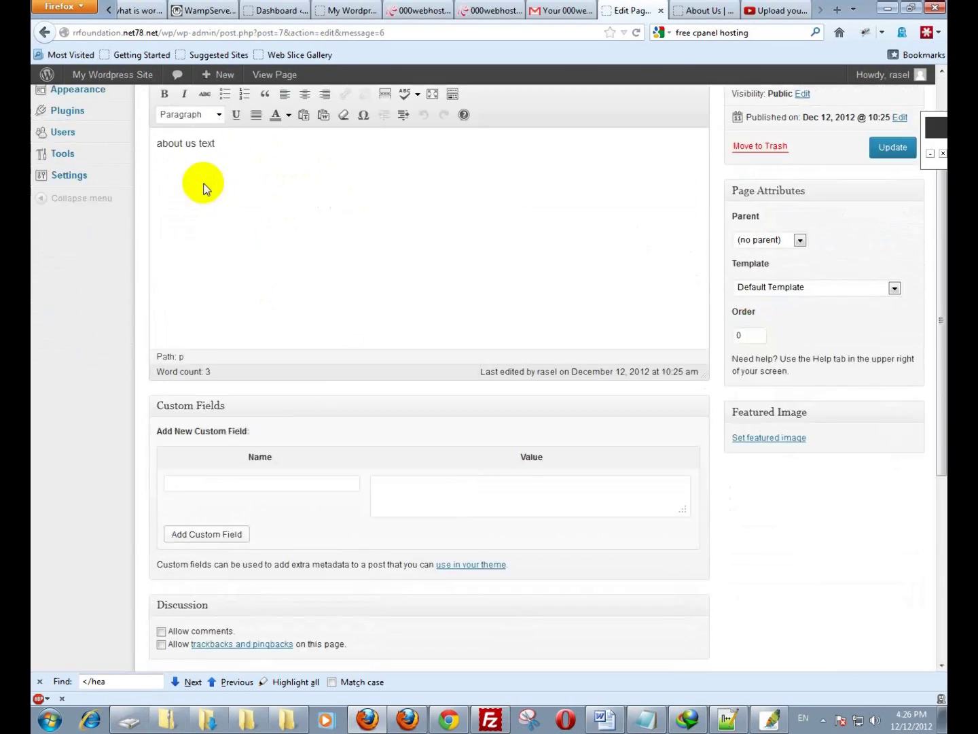
pyautogui.scroll(-8, 203, 188)
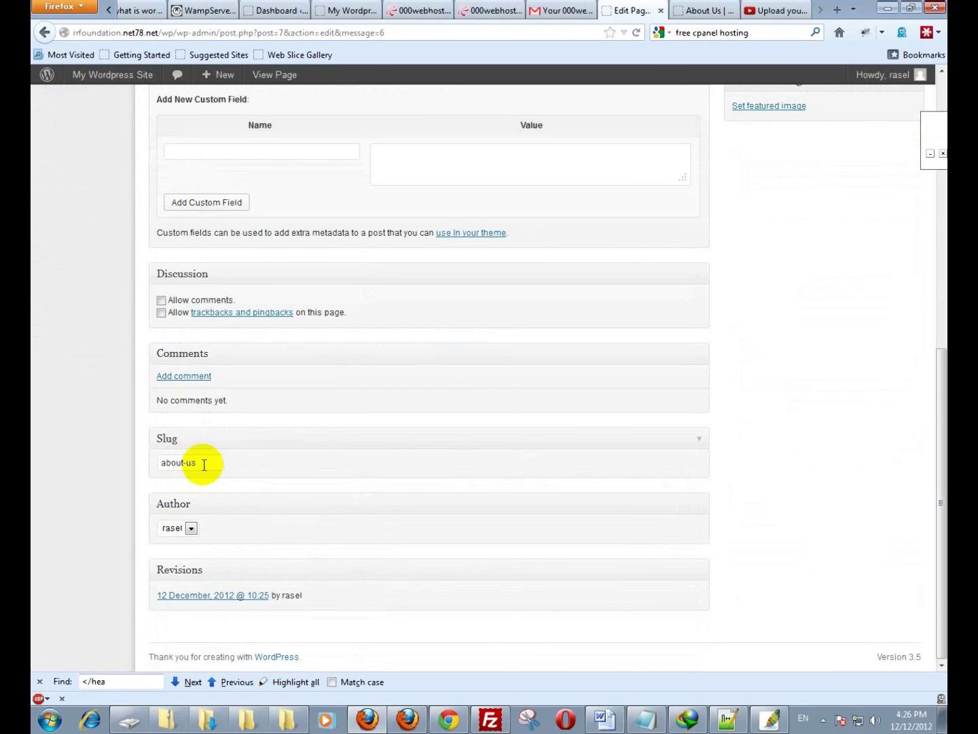
pyautogui.click(190, 529)
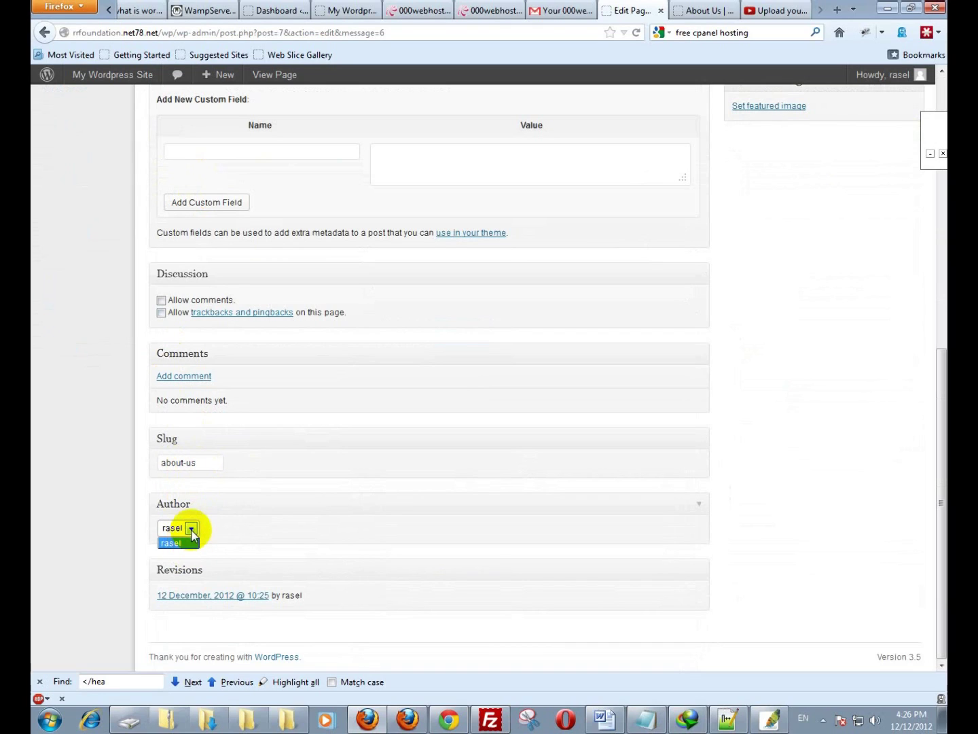
pyautogui.click(175, 542)
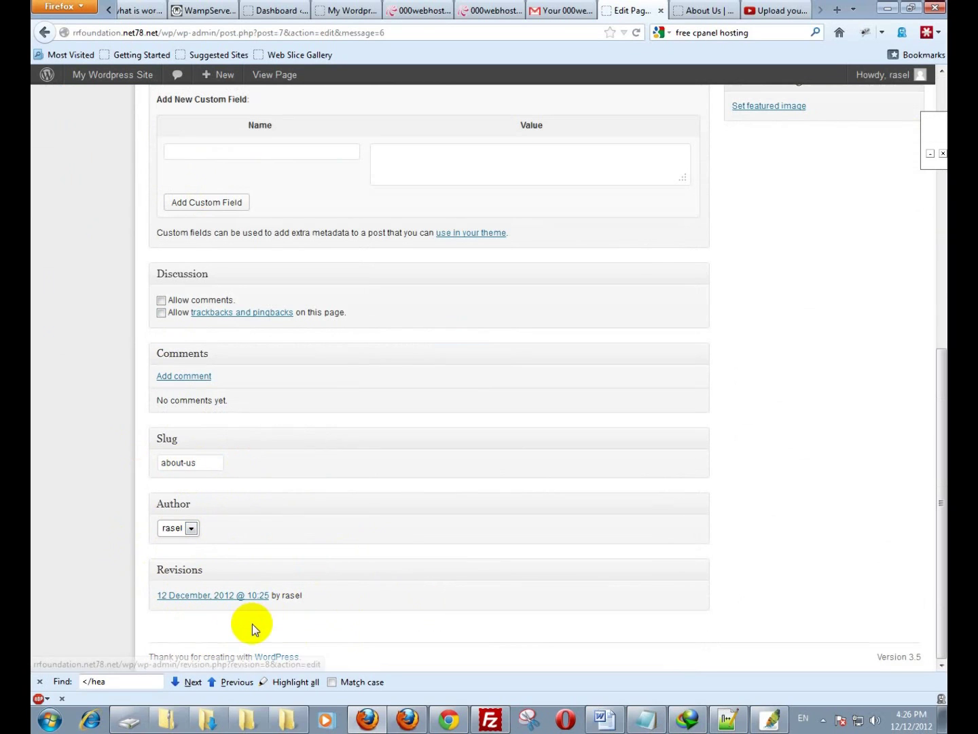
# Update the About Us page and reload it on the public site to check its comment area
pyautogui.scroll(10, 529, 589)
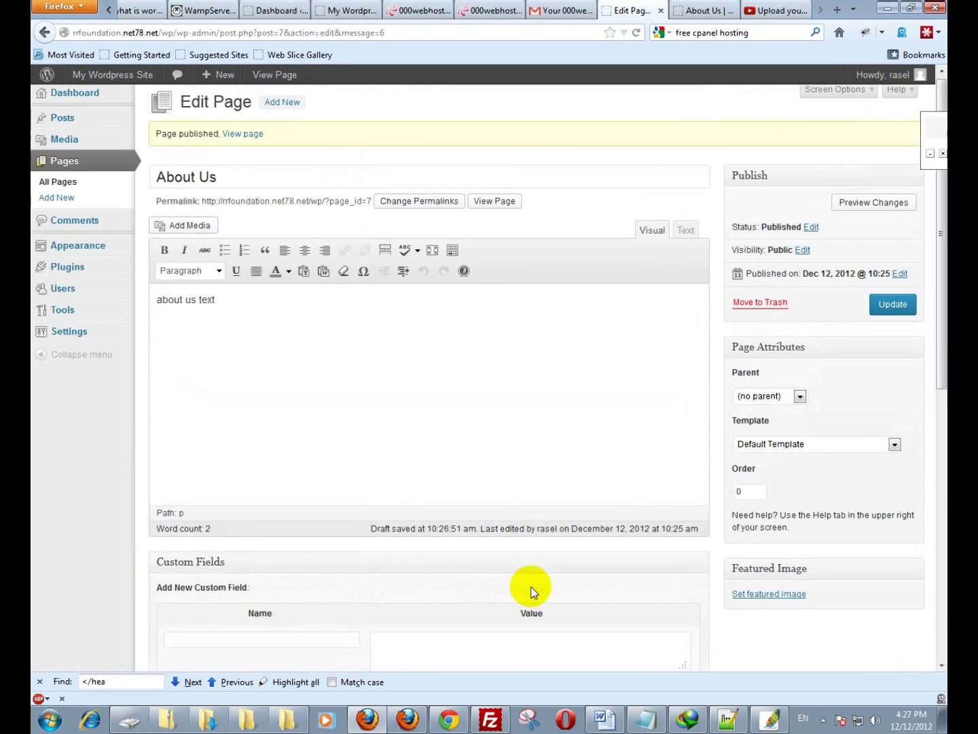
pyautogui.click(890, 307)
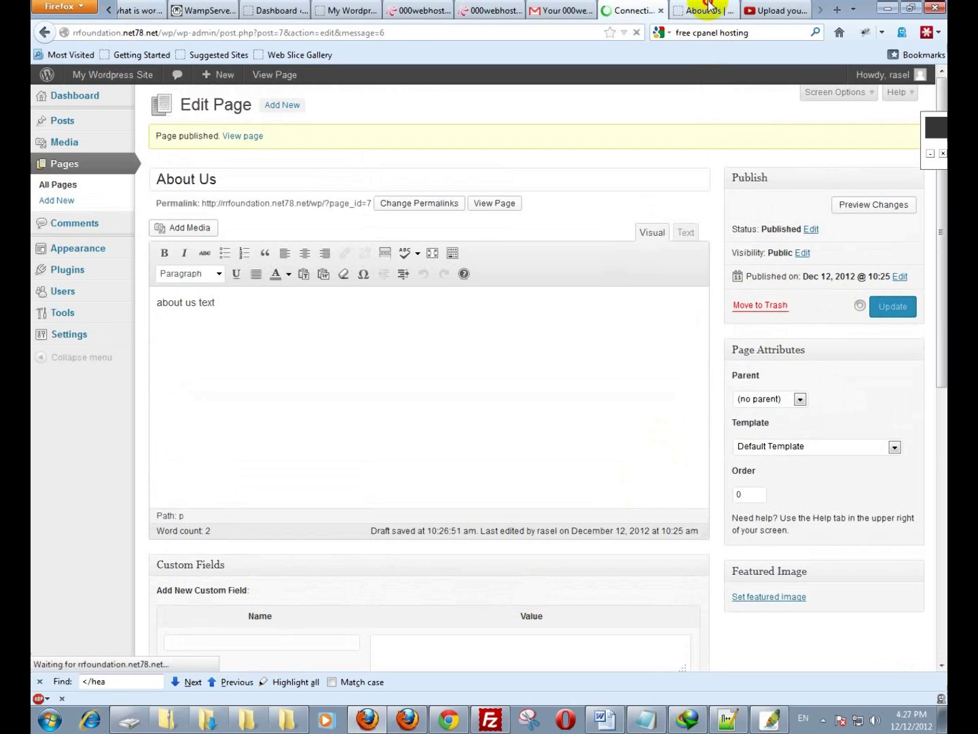
pyautogui.click(703, 10)
pyautogui.press('F5')
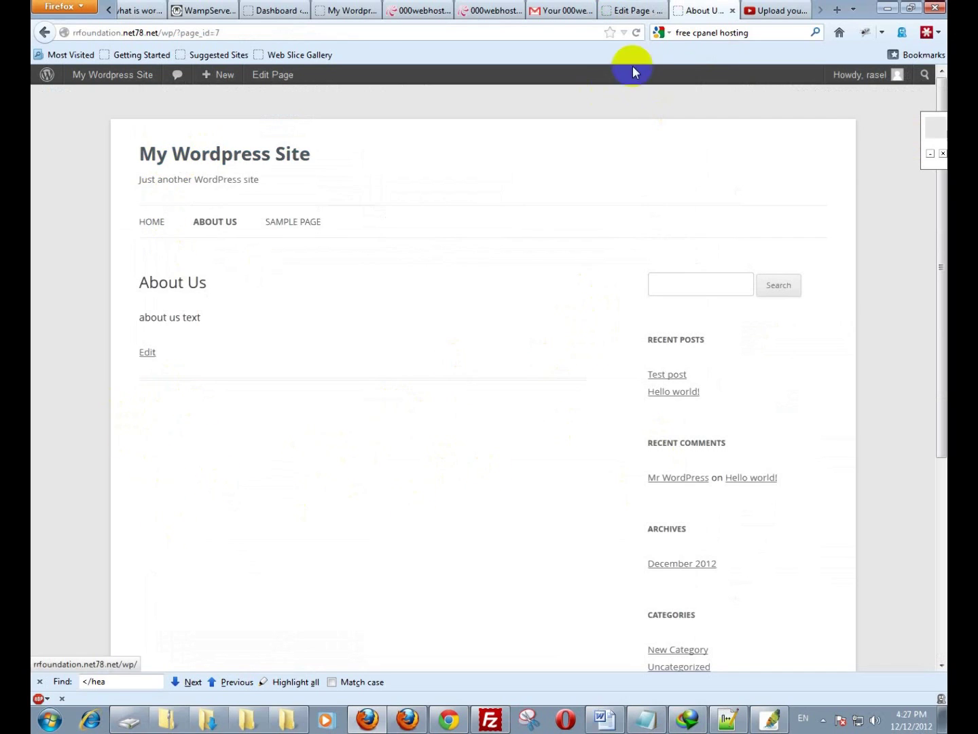
# Return to the administration area and view the list of all pages
pyautogui.click(624, 10)
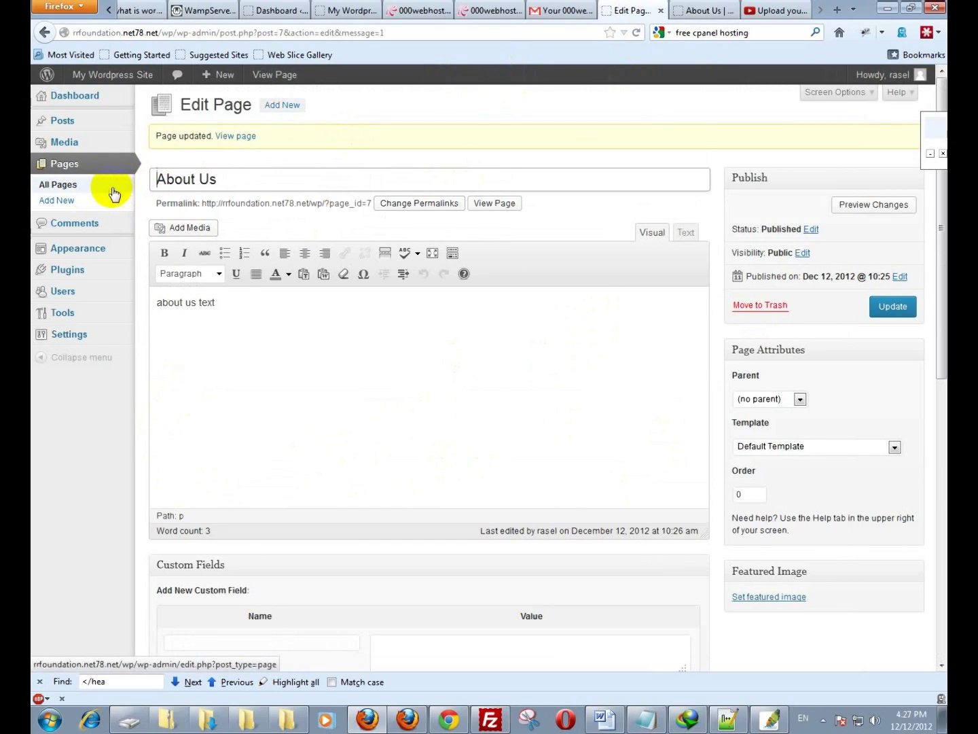
pyautogui.click(67, 186)
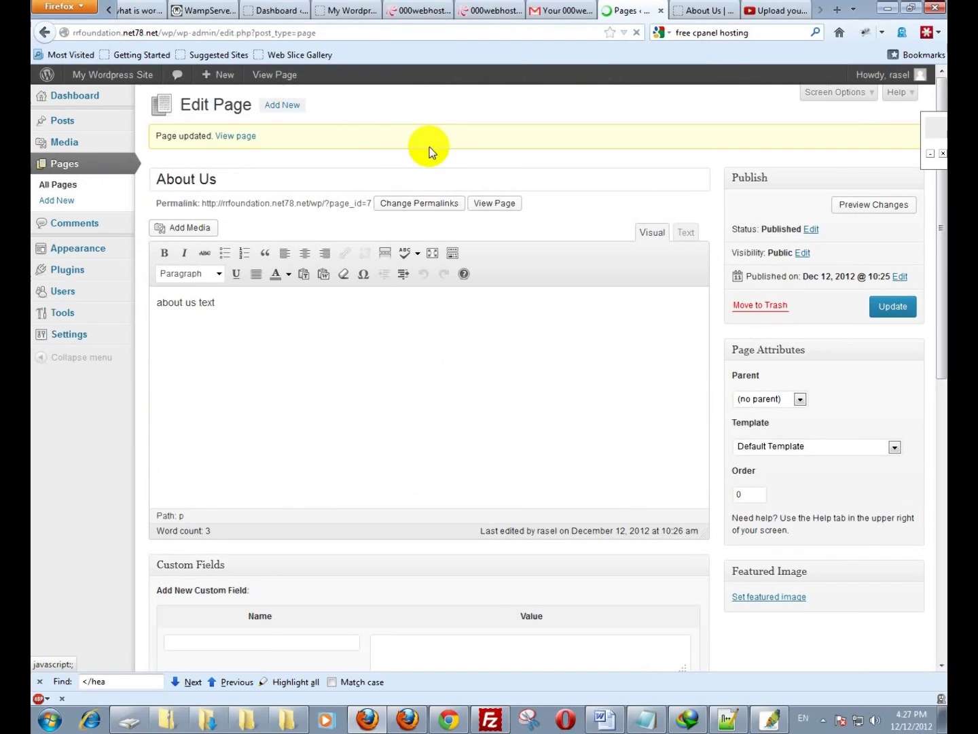
pyautogui.moveTo(231, 228)
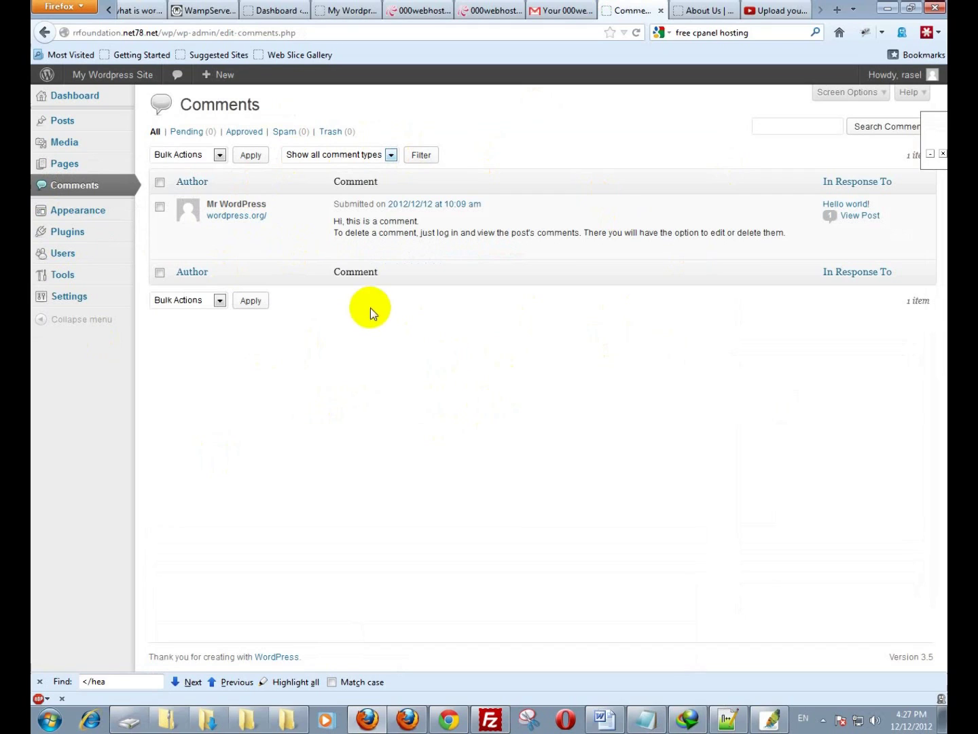
# Reply to the existing comment on the "Hello world!" post in the comments list with the text "Test Replay"
pyautogui.moveTo(425, 213)
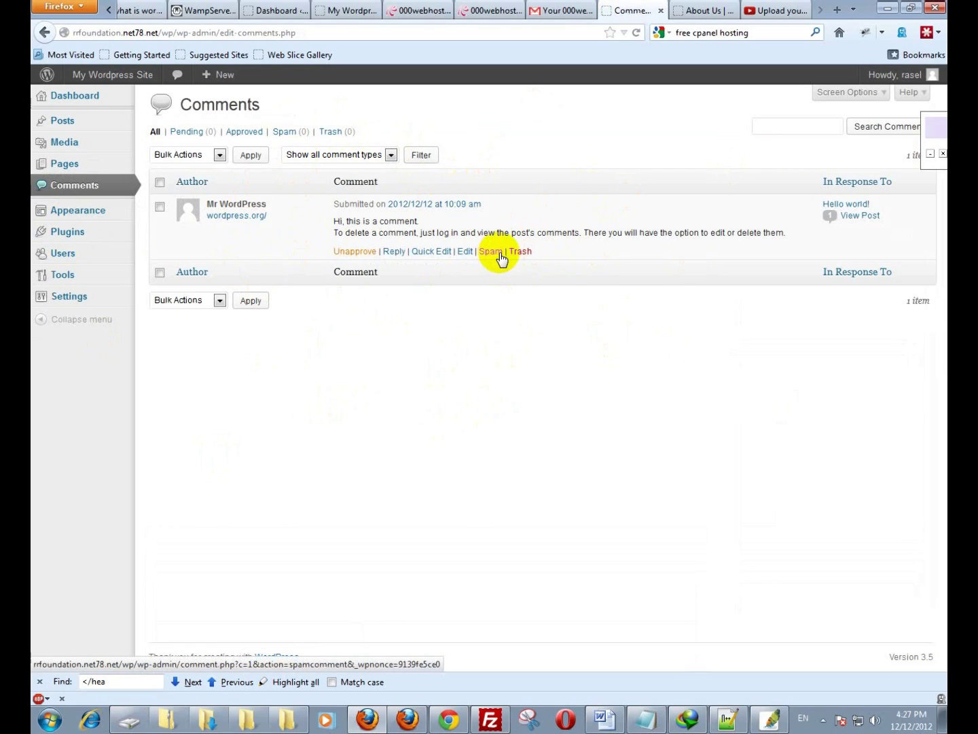
pyautogui.click(394, 251)
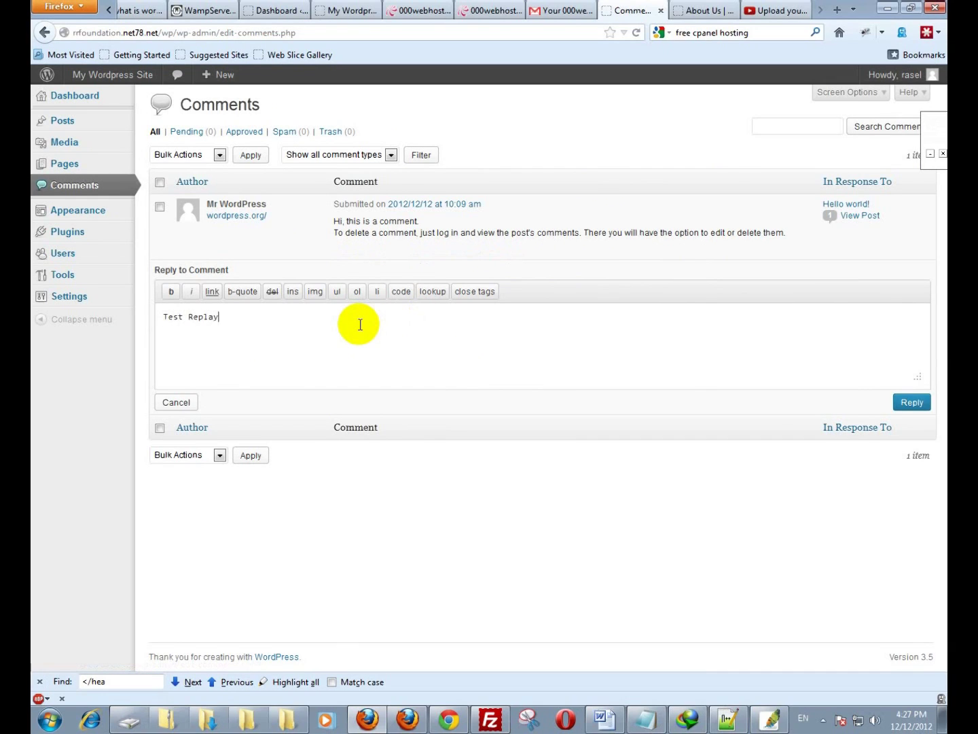
pyautogui.click(910, 402)
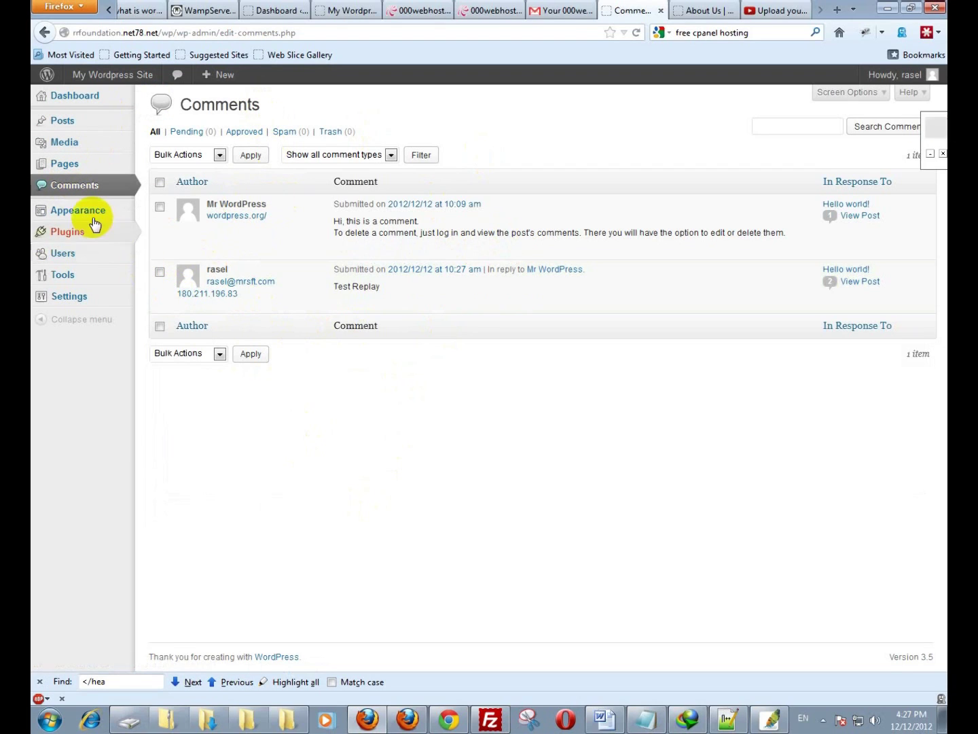
pyautogui.moveTo(82, 217)
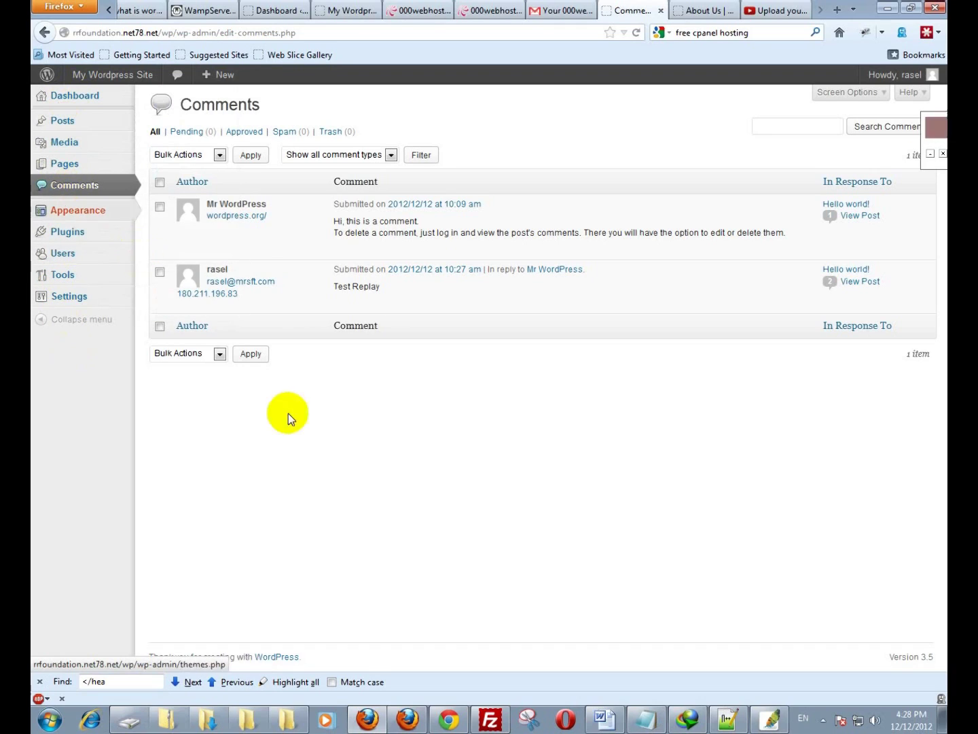
pyautogui.click(822, 720)
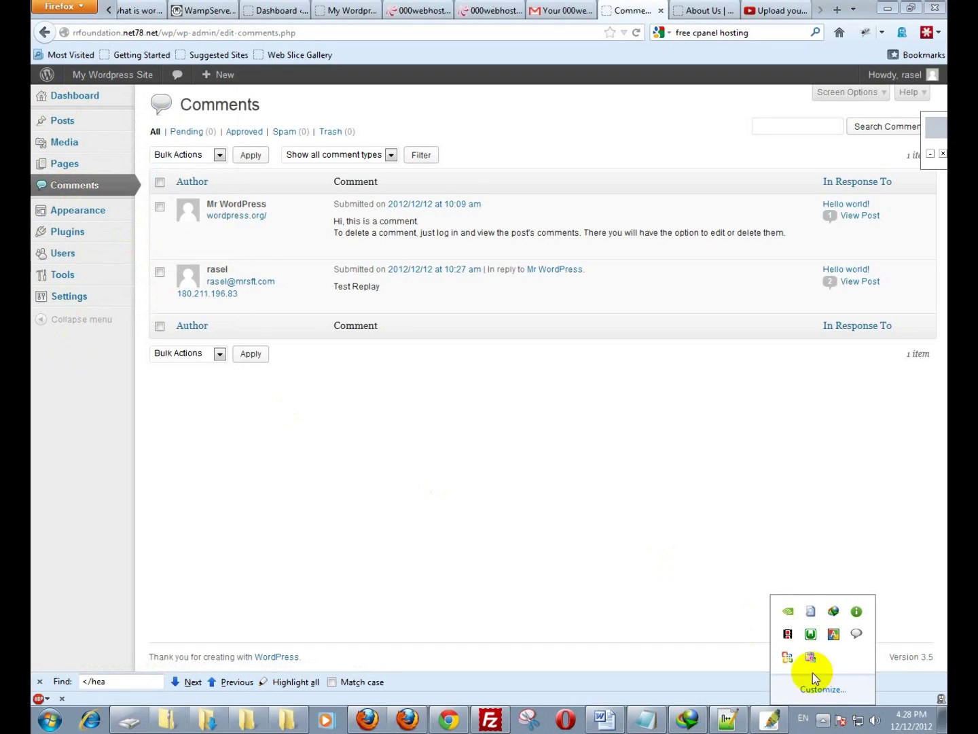